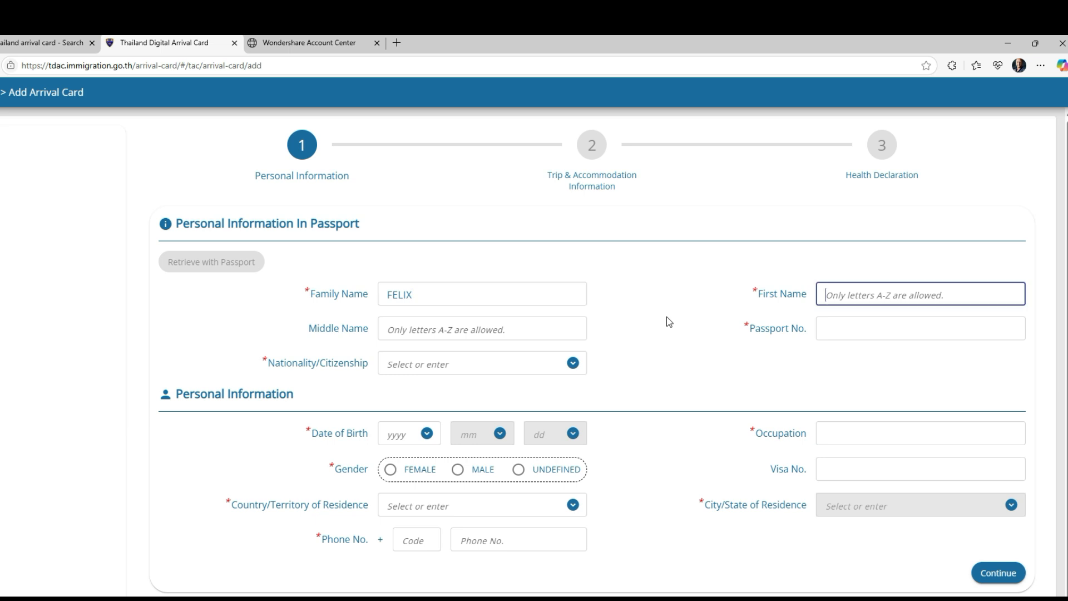
Step: Complete the traveller's first name from autofill and enter the passport number
type("ERNEST")
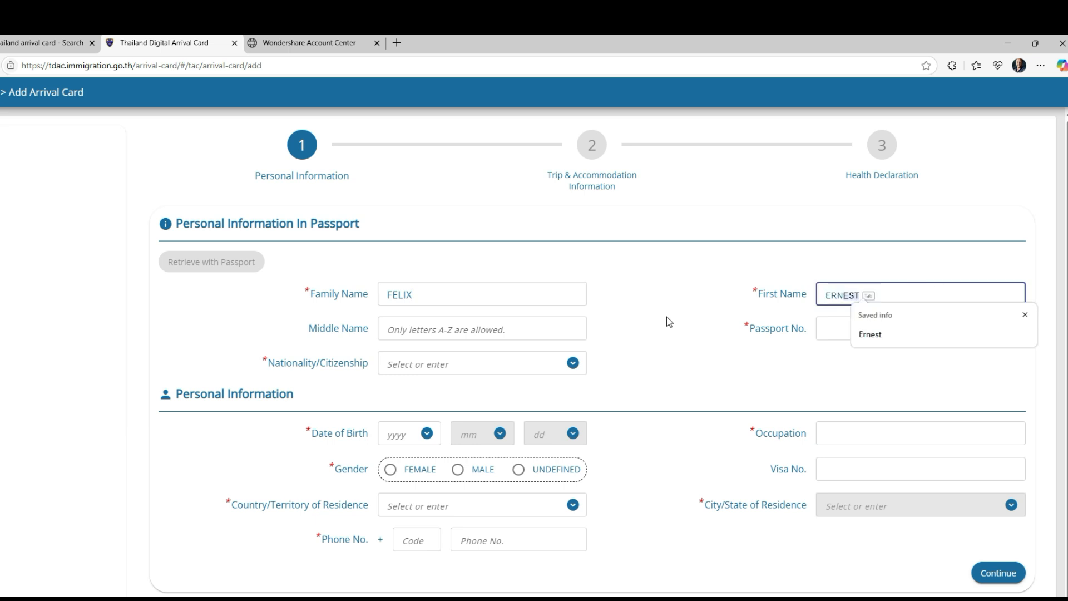
key("Tab")
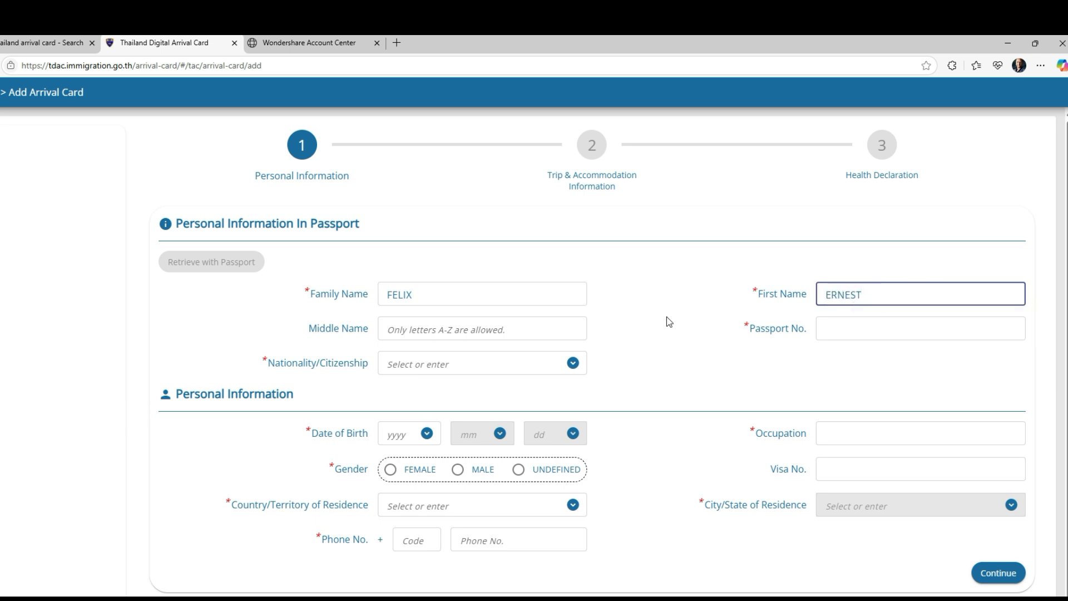
key("Tab")
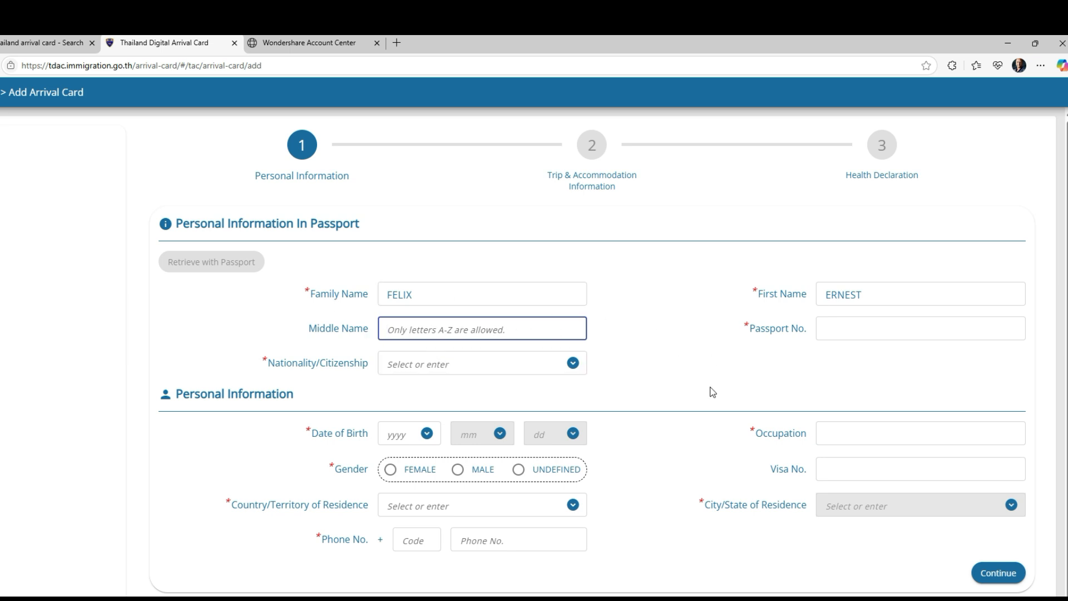
key("Tab")
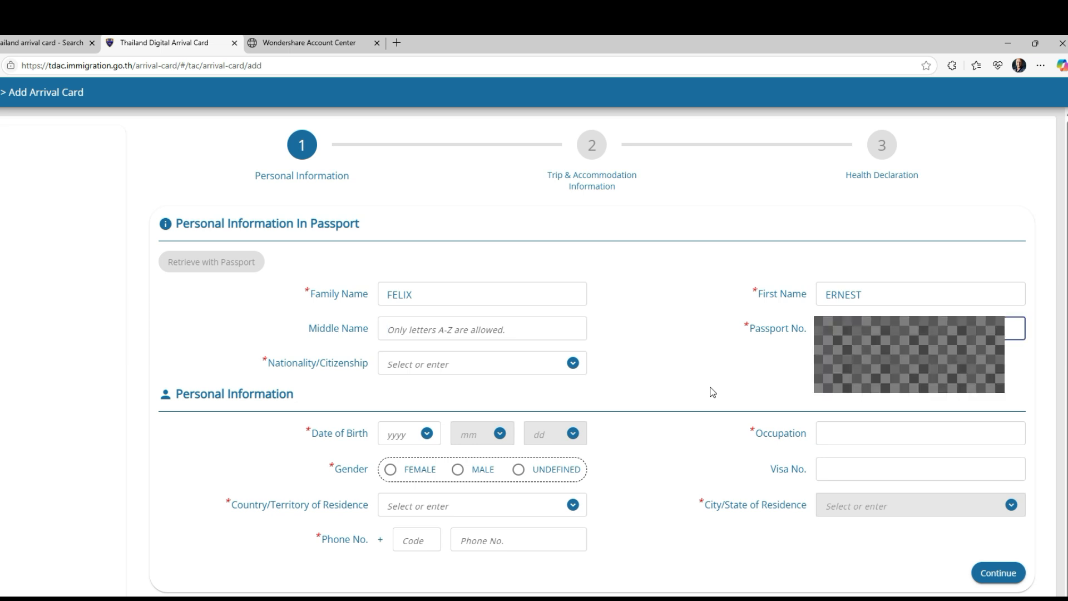
type("*")
left_click(724, 351)
Step: Set Nationality/Citizenship to IND : INDIAN
key("Tab")
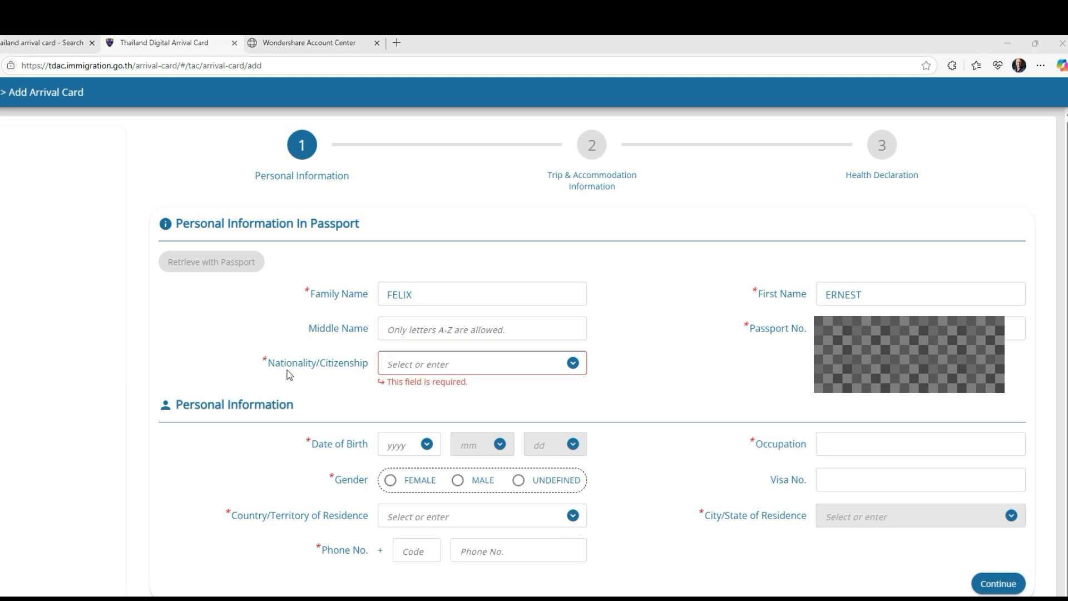
left_click(573, 363)
left_click(575, 365)
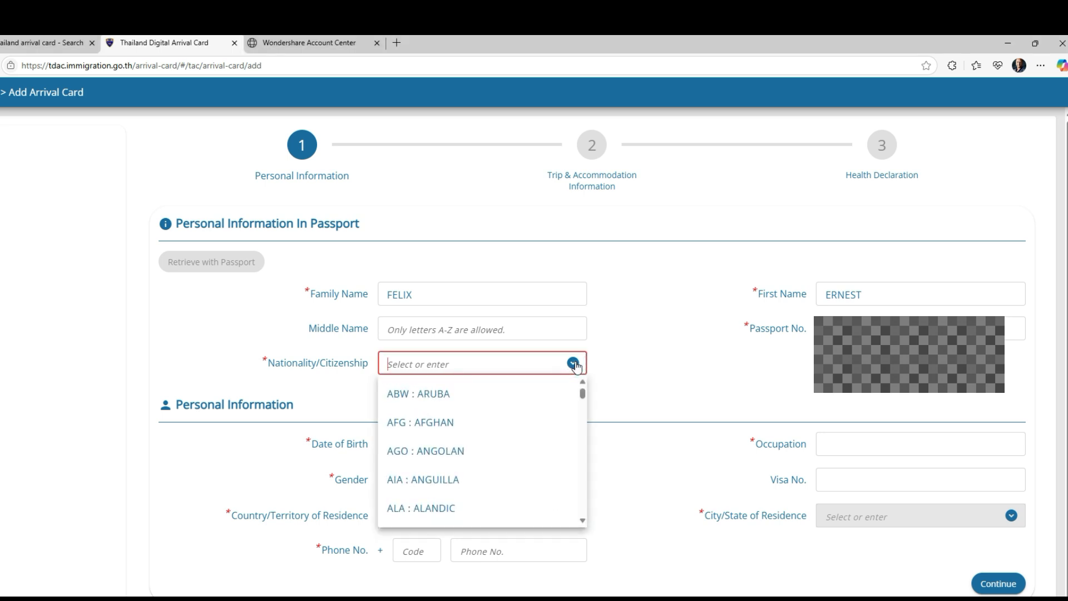
type("IND")
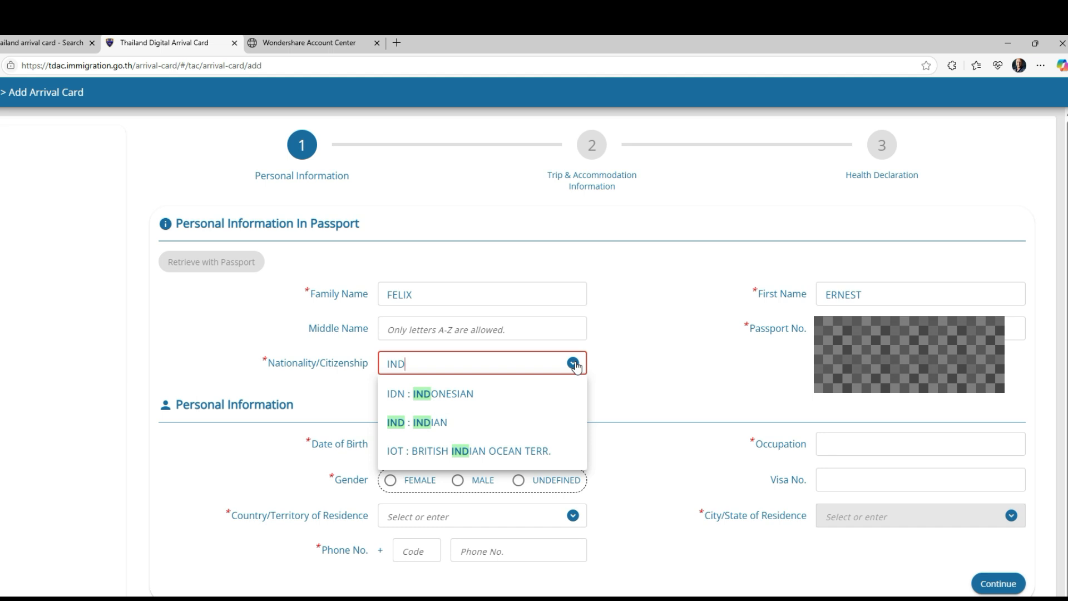
left_click(422, 422)
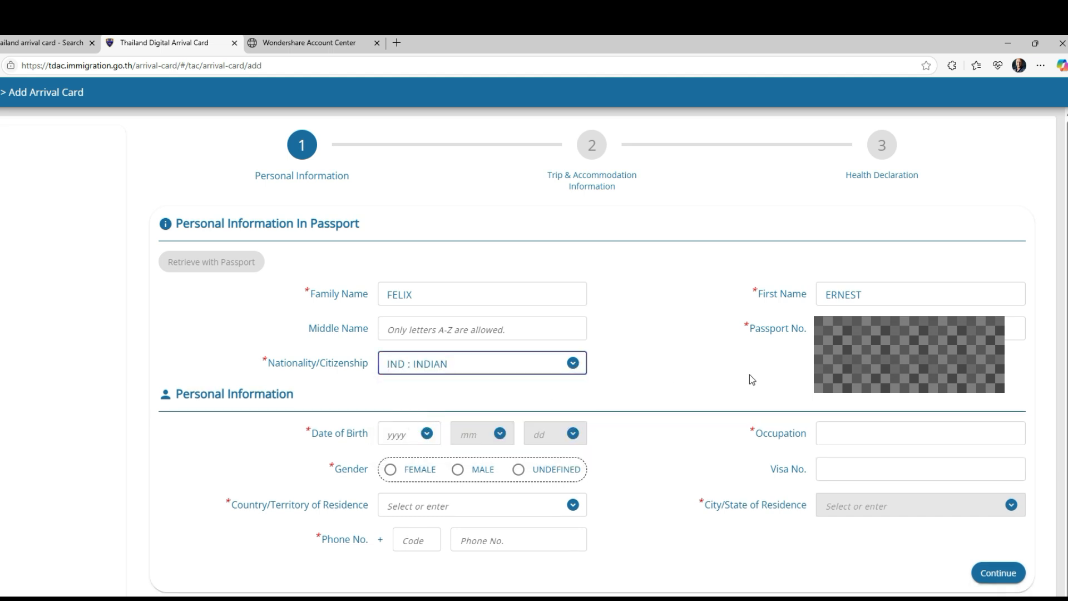
left_click(427, 424)
scroll(405, 481, "down", 4)
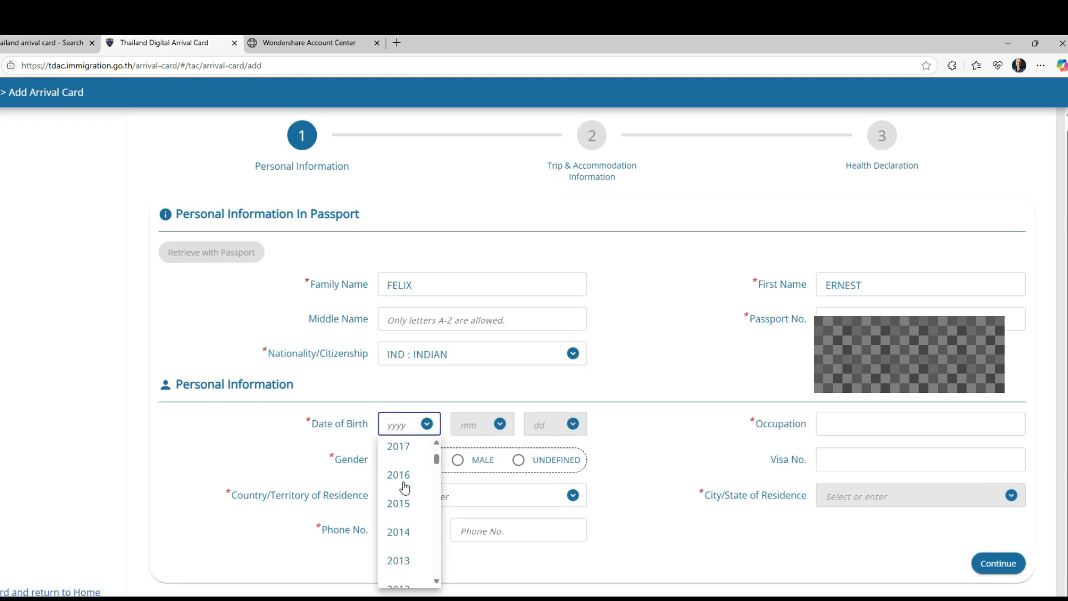
scroll(405, 488, "down", 15)
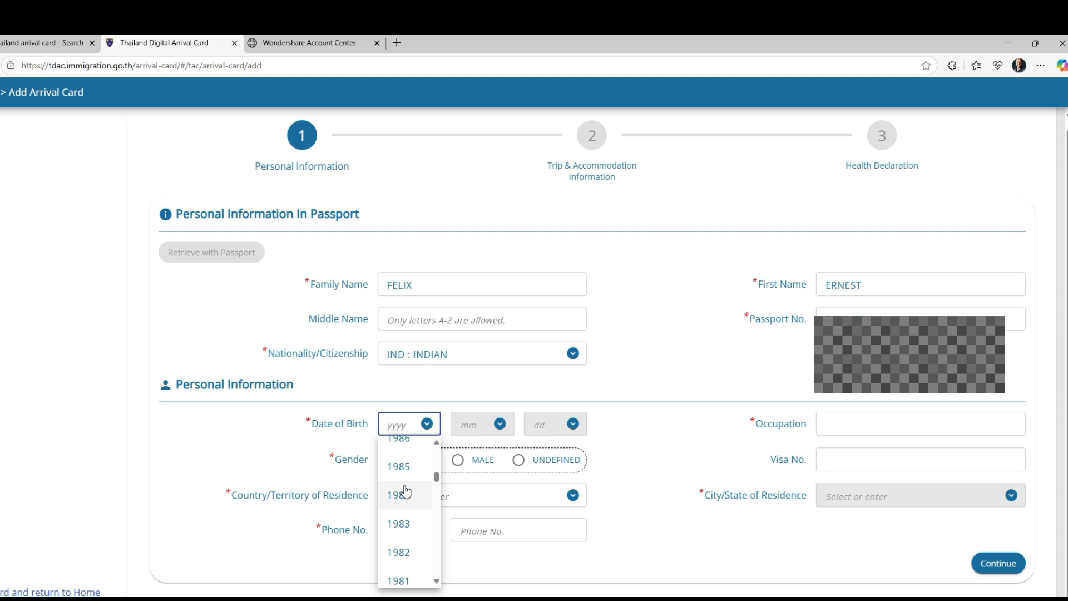
left_click(402, 495)
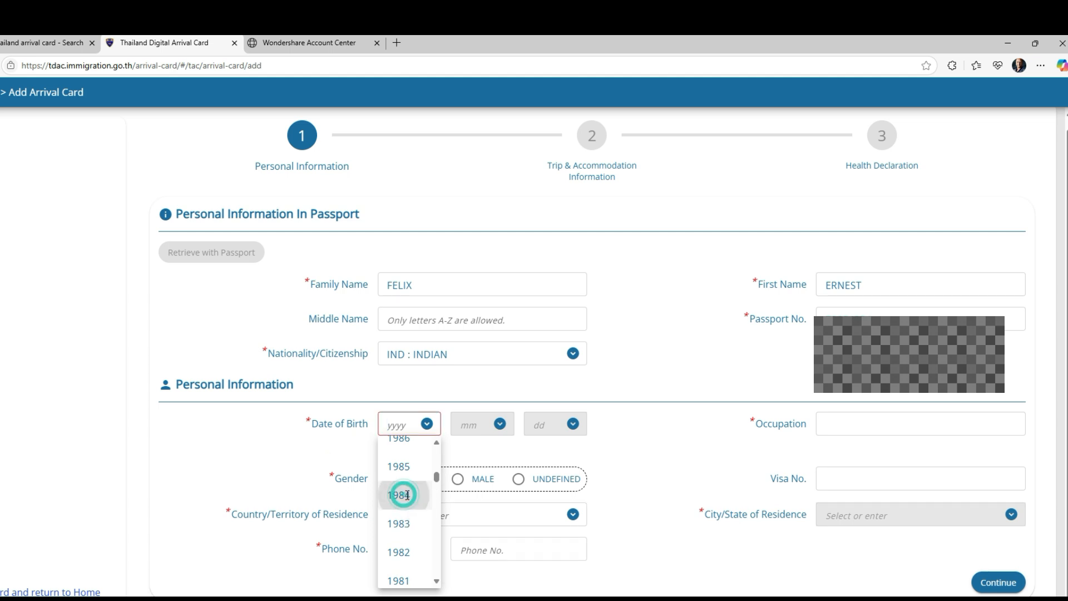
left_click(500, 424)
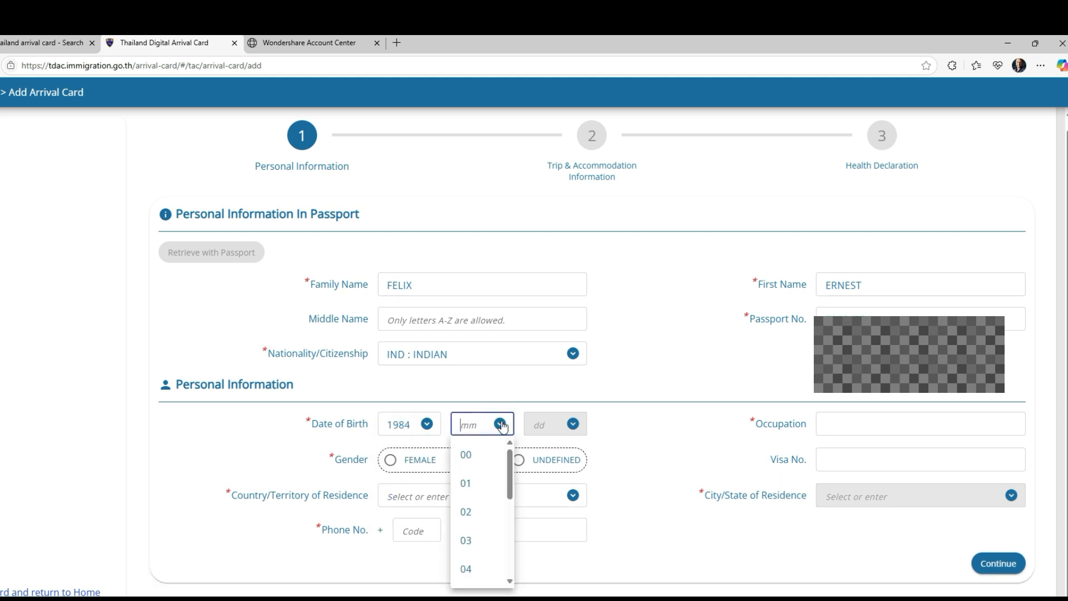
left_click(474, 569)
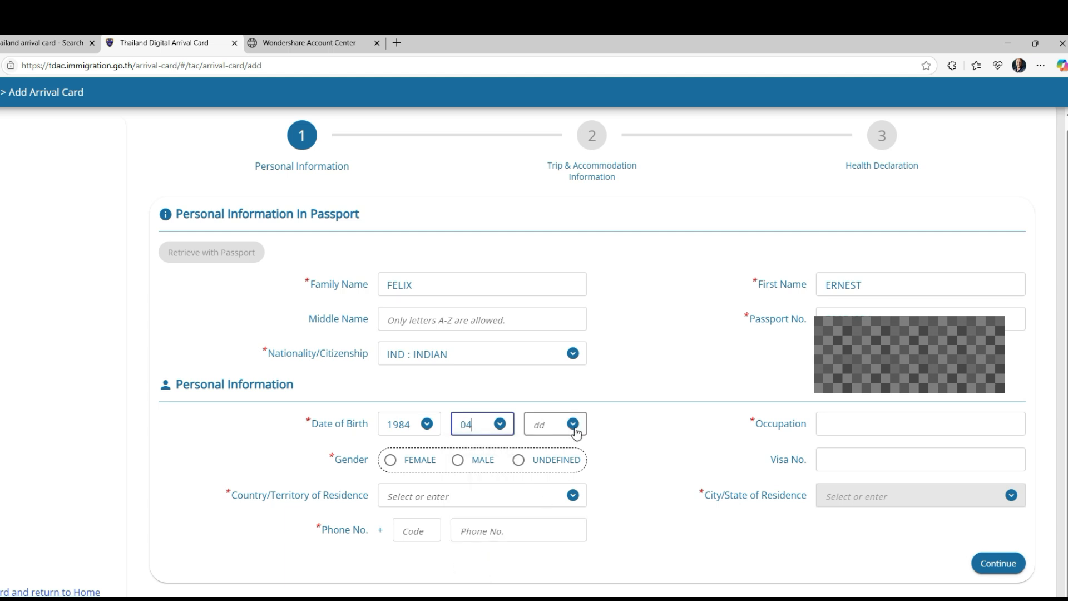
left_click(573, 424)
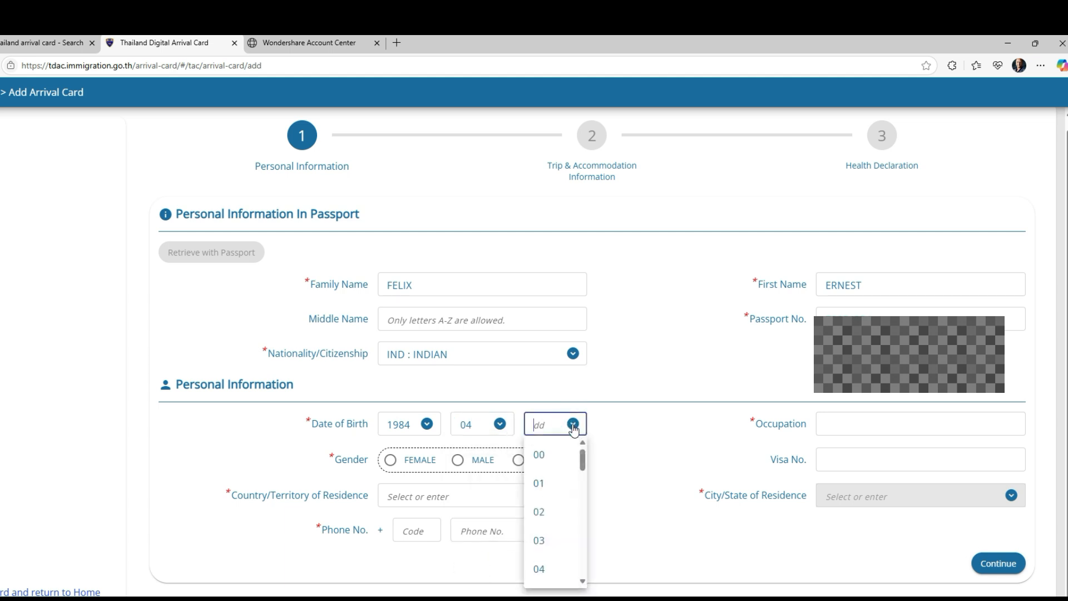
left_click(538, 484)
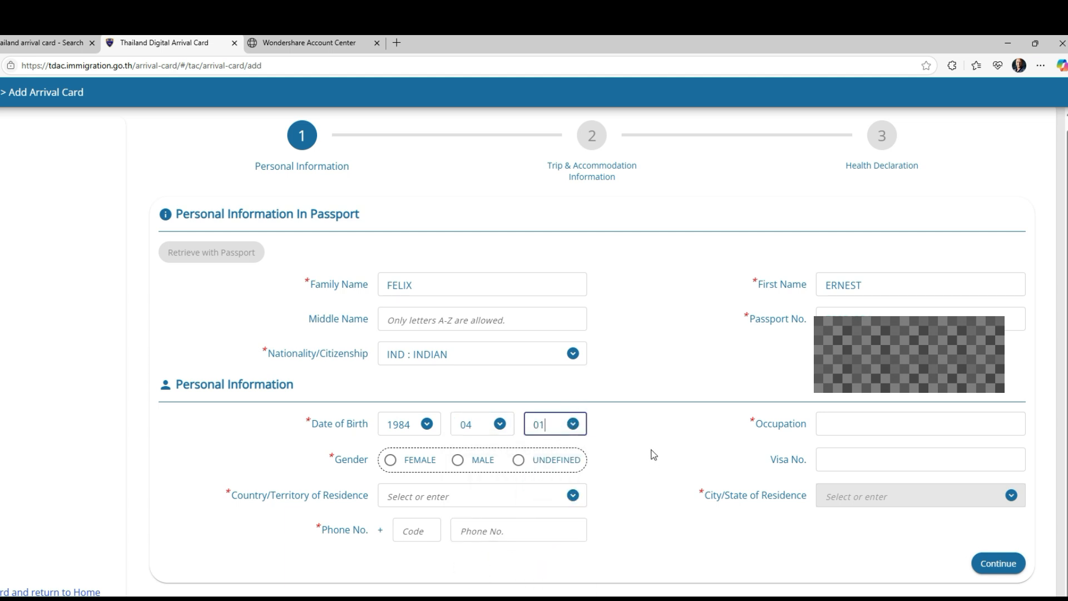
Step: Fill occupation BUSINESS from saved details, set gender MALE, and check visa ON ARRIVAL
left_click(830, 425)
left_click(871, 466)
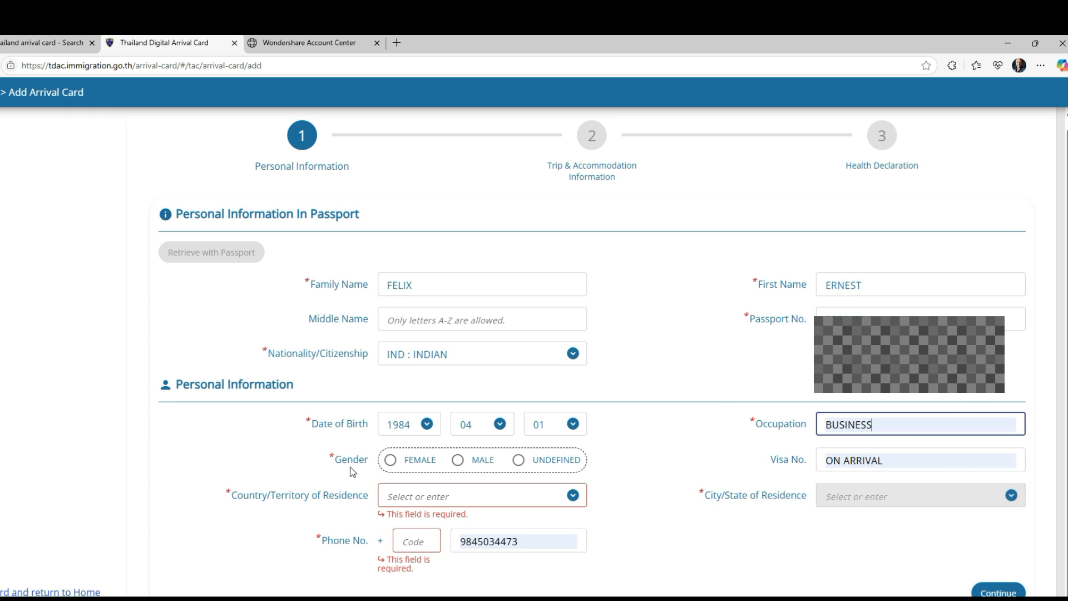
left_click(461, 464)
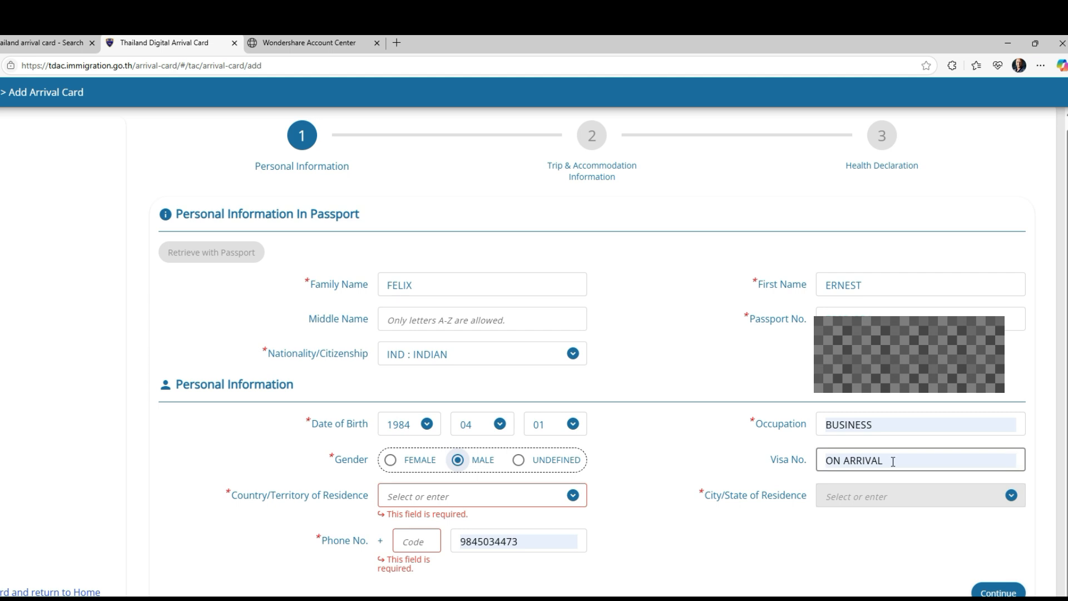
left_click_drag(883, 461, 807, 462)
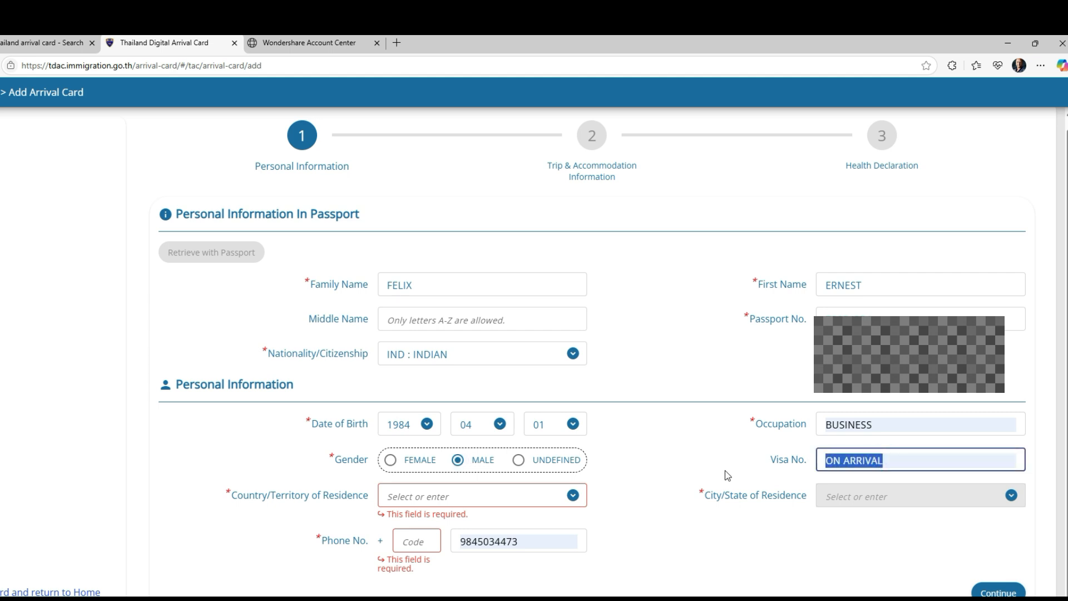
left_click(698, 468)
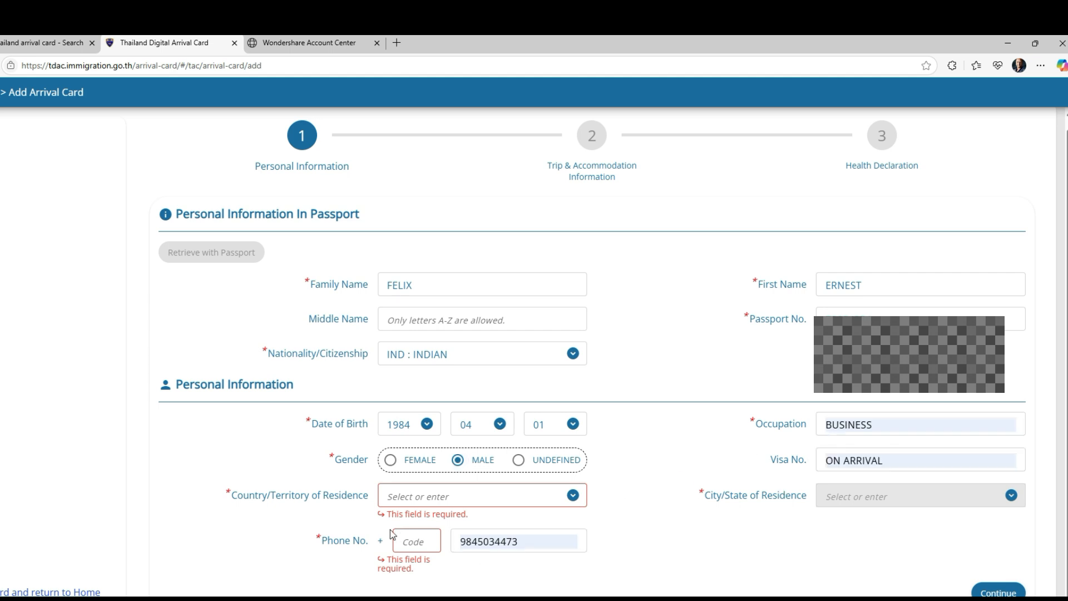
Step: Set country of residence to IND : REPUBLIC OF INDIA and state to KARNATAKA
left_click(506, 496)
type("IN")
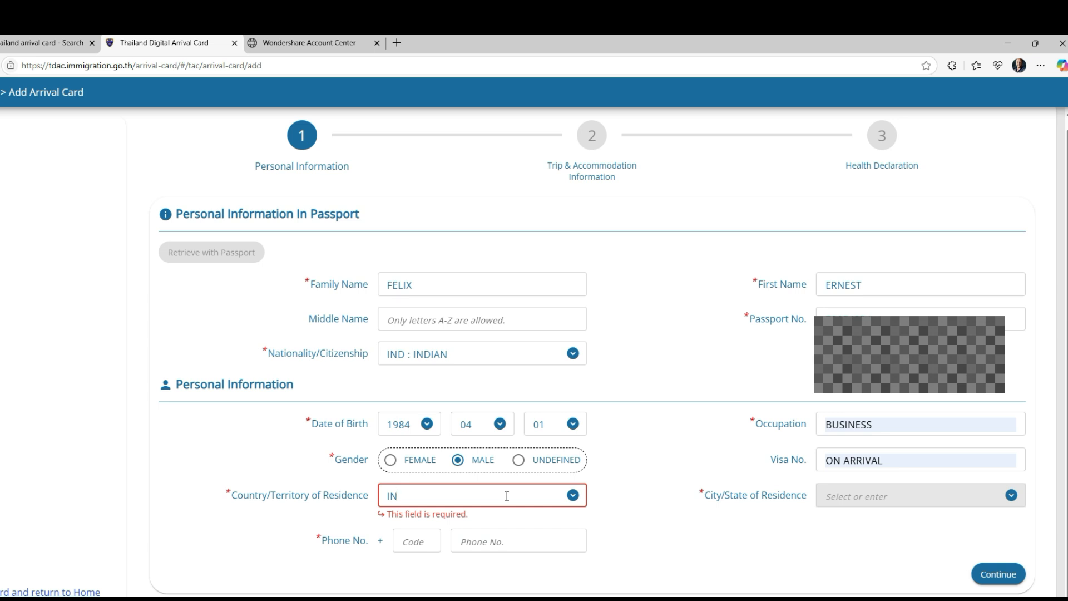
type("DIA")
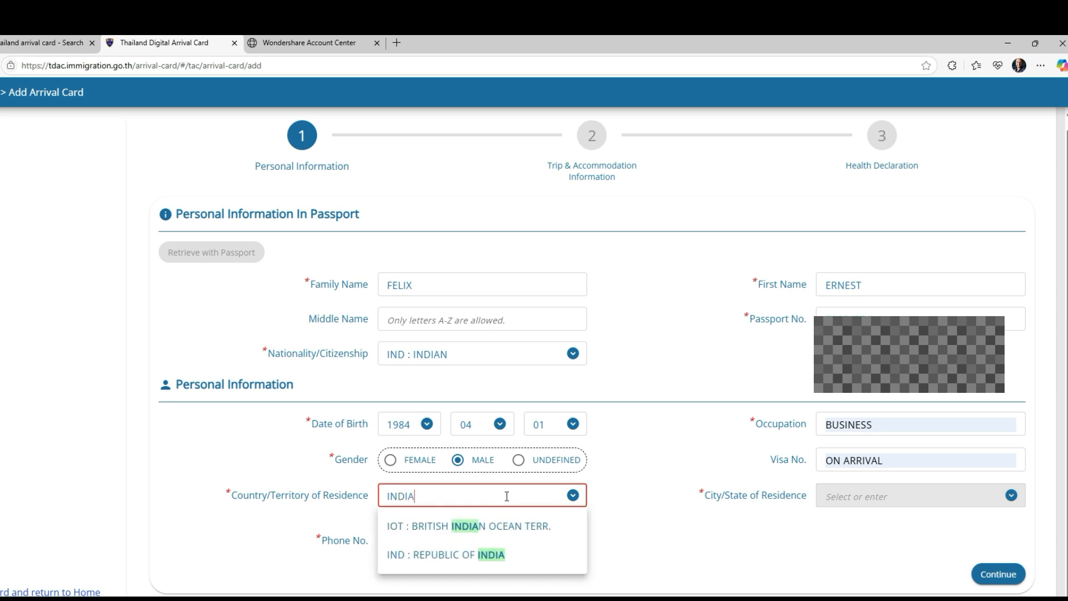
left_click(444, 556)
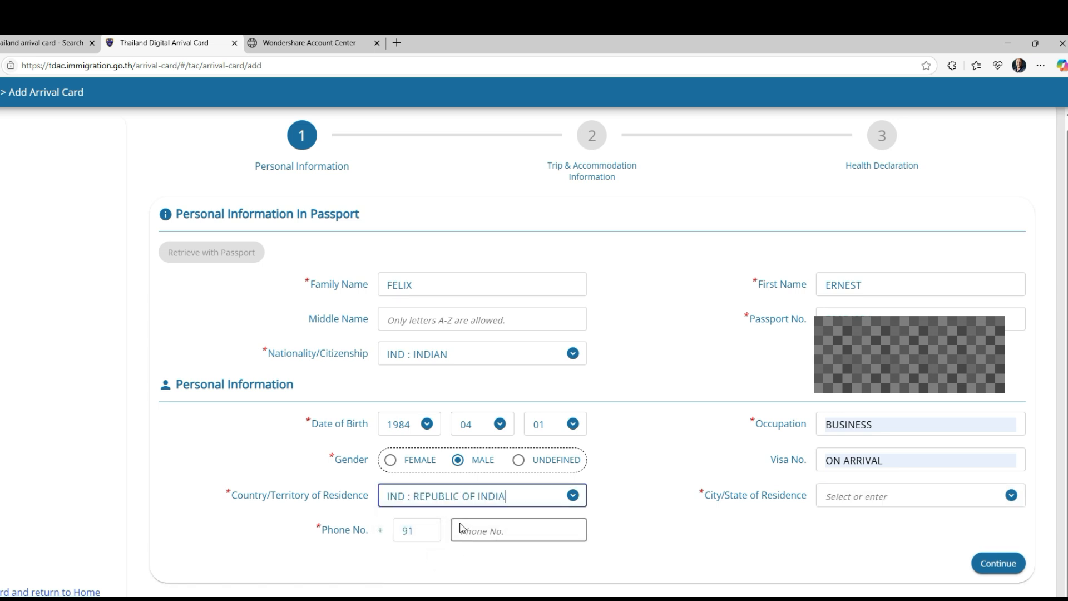
left_click(1011, 497)
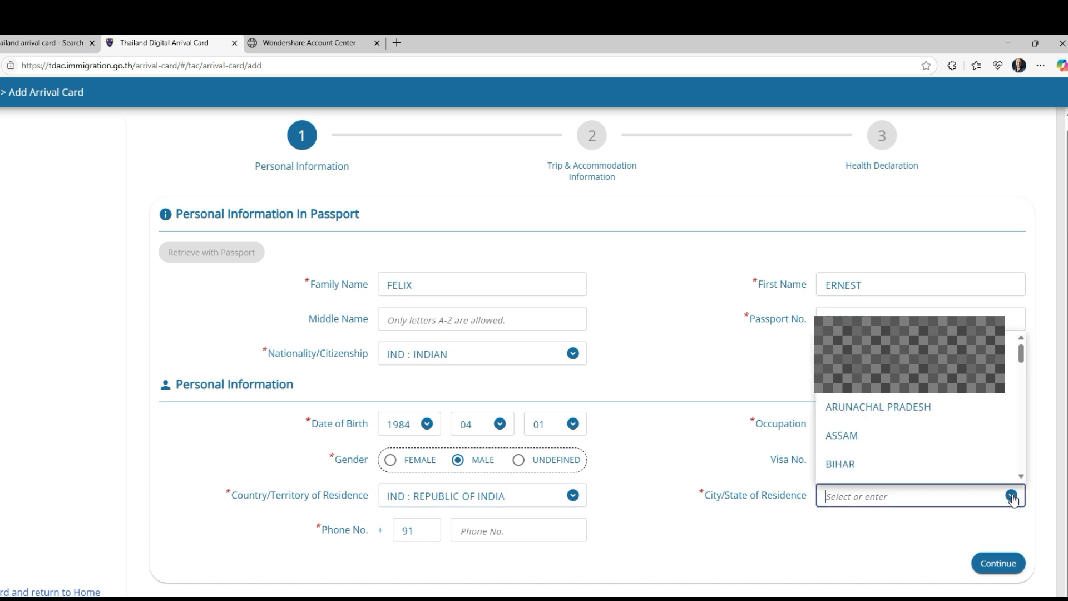
type("K")
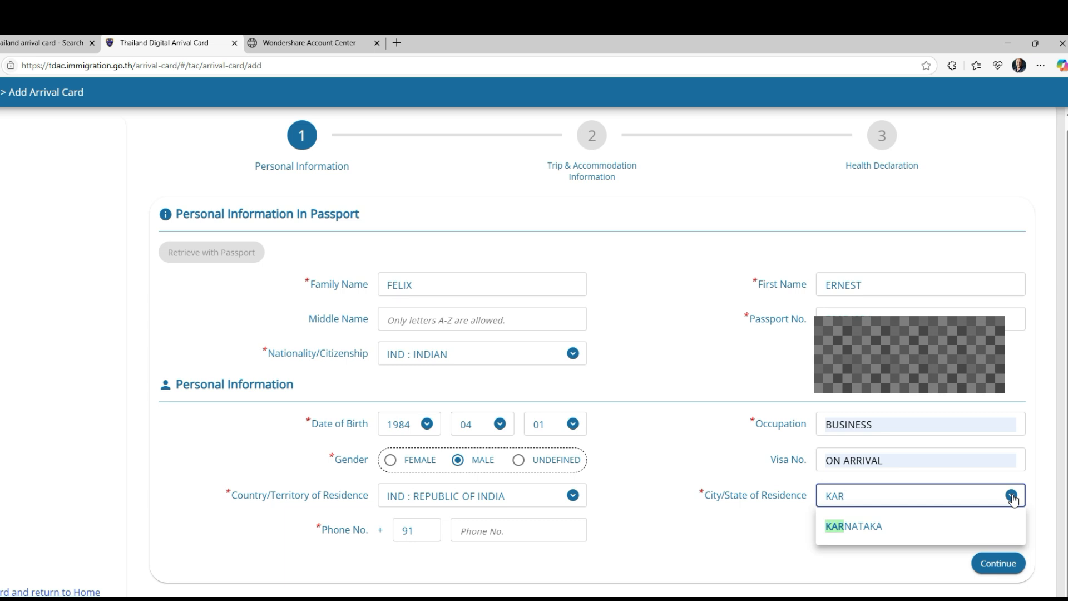
type("AR")
left_click(862, 527)
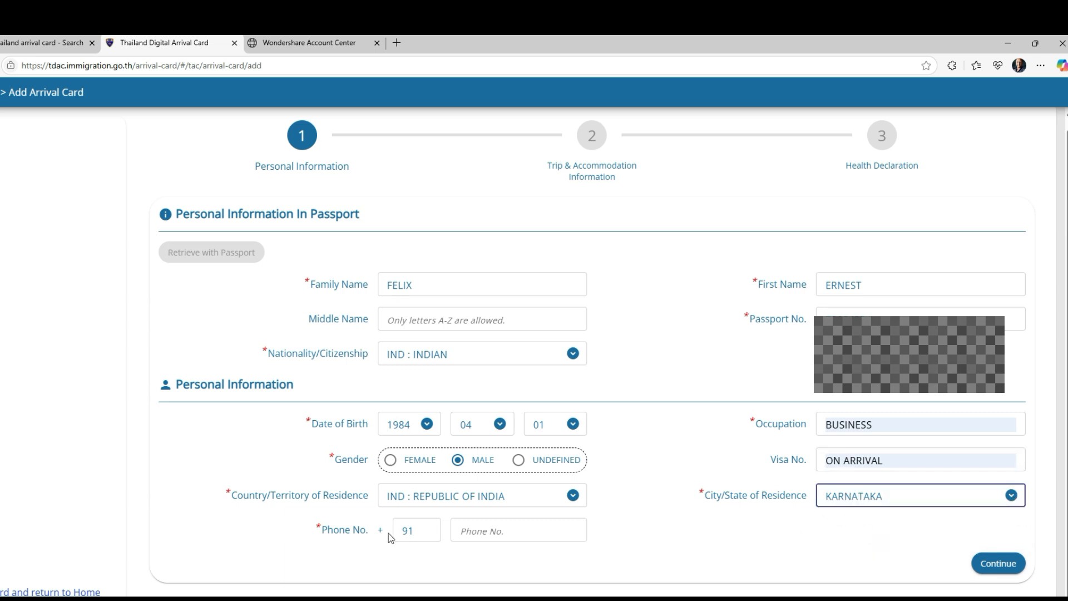
Step: Enter the phone number and continue to Trip & Accommodation
left_click(486, 530)
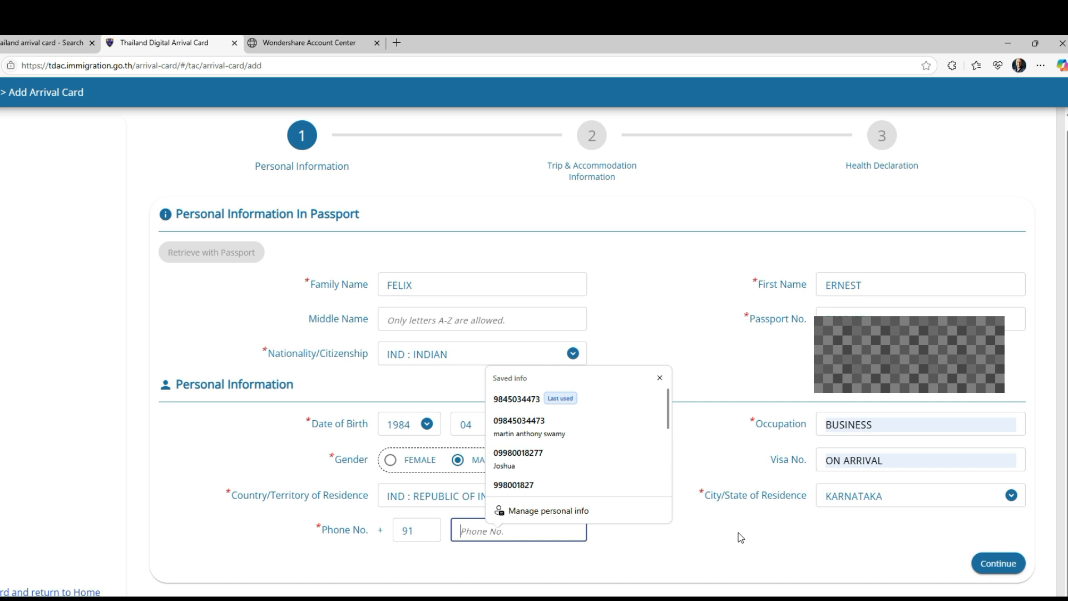
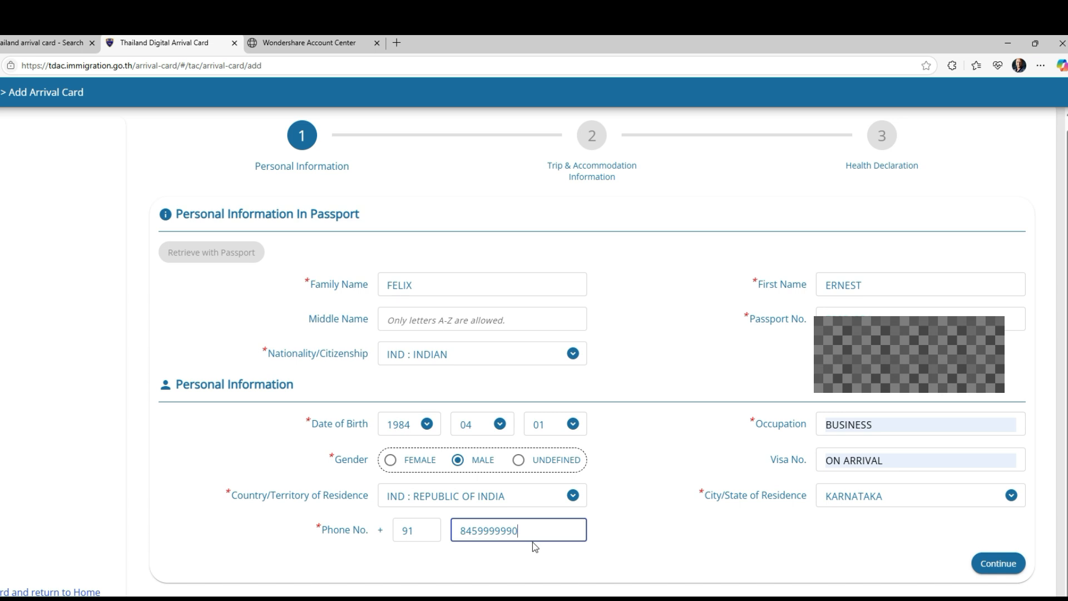
left_click(989, 564)
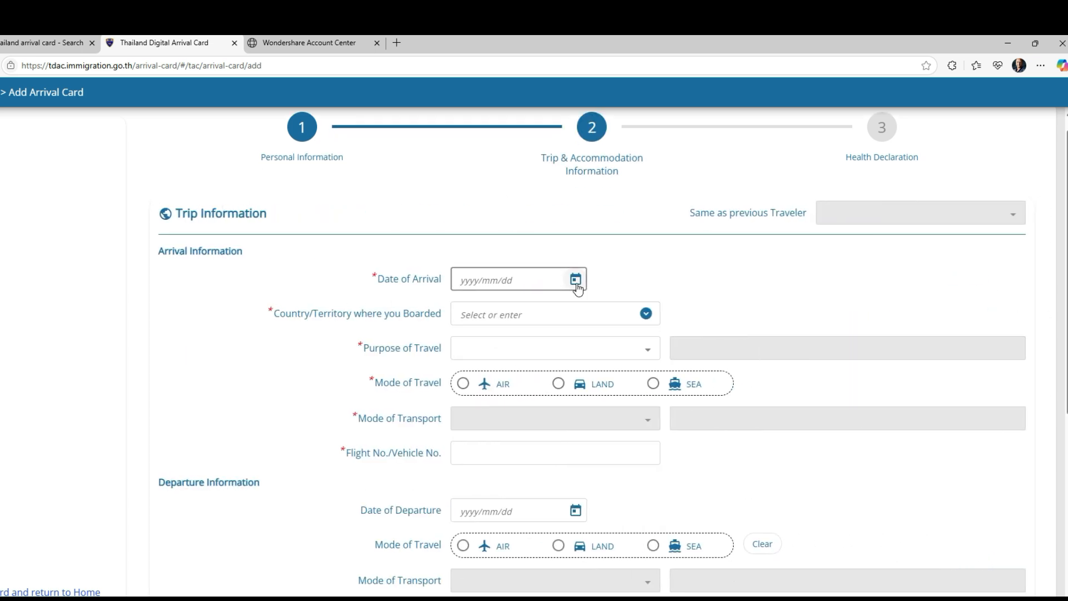
Step: Pick 2025/07/31 as arrival date and IND : REPUBLIC OF INDIA as boarding country
left_click(575, 279)
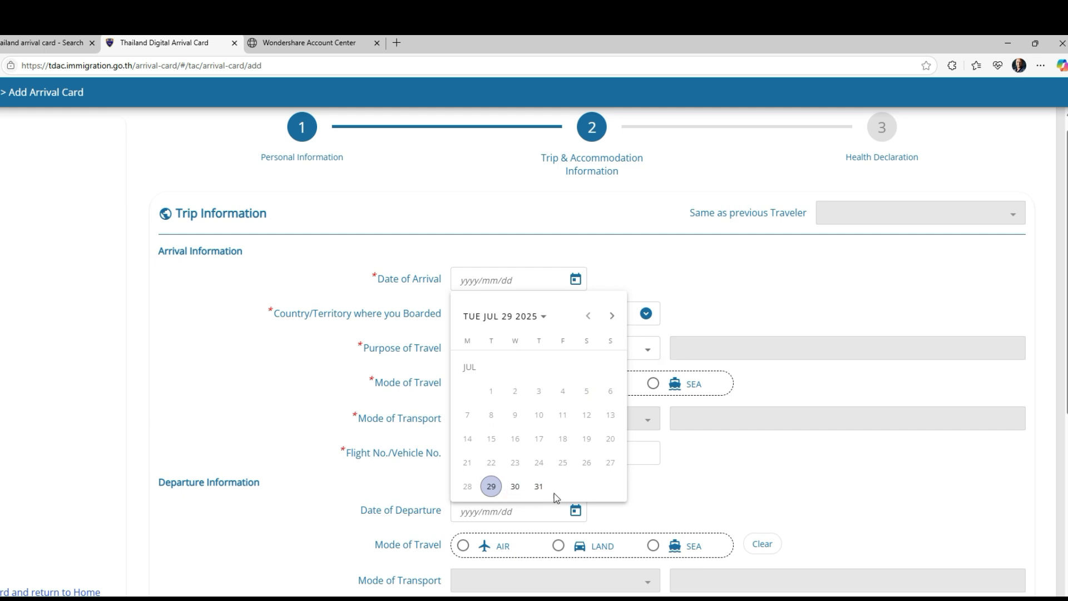
left_click(538, 487)
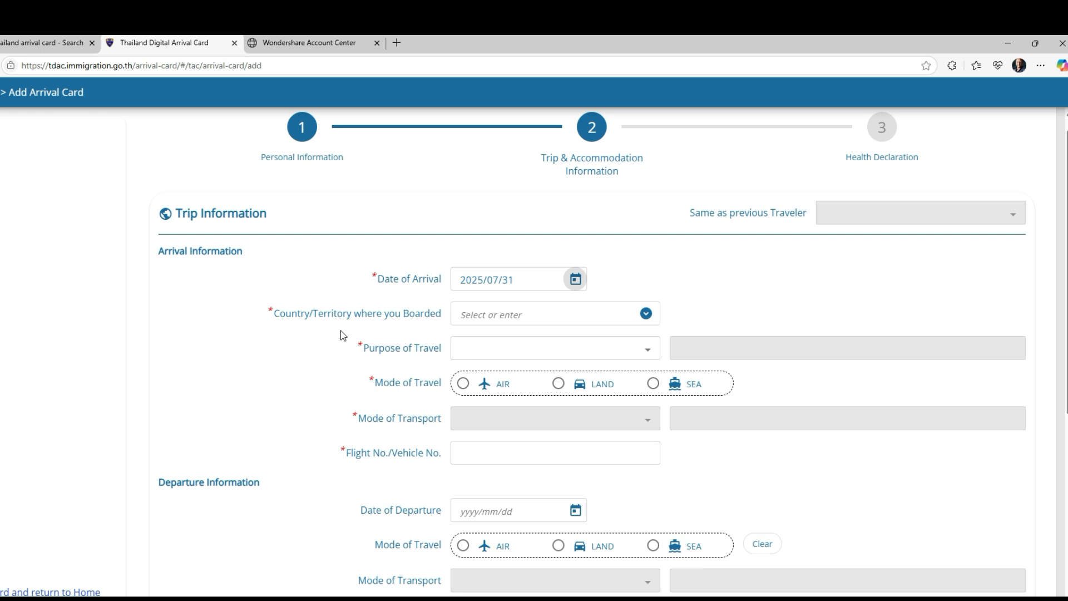
left_click(479, 315)
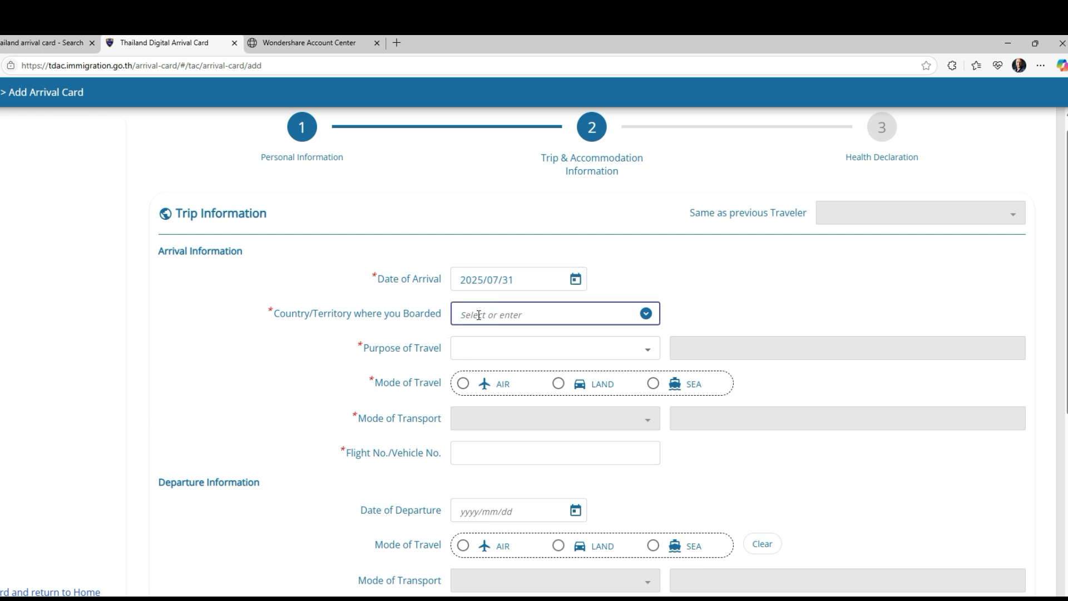
type("INDIA")
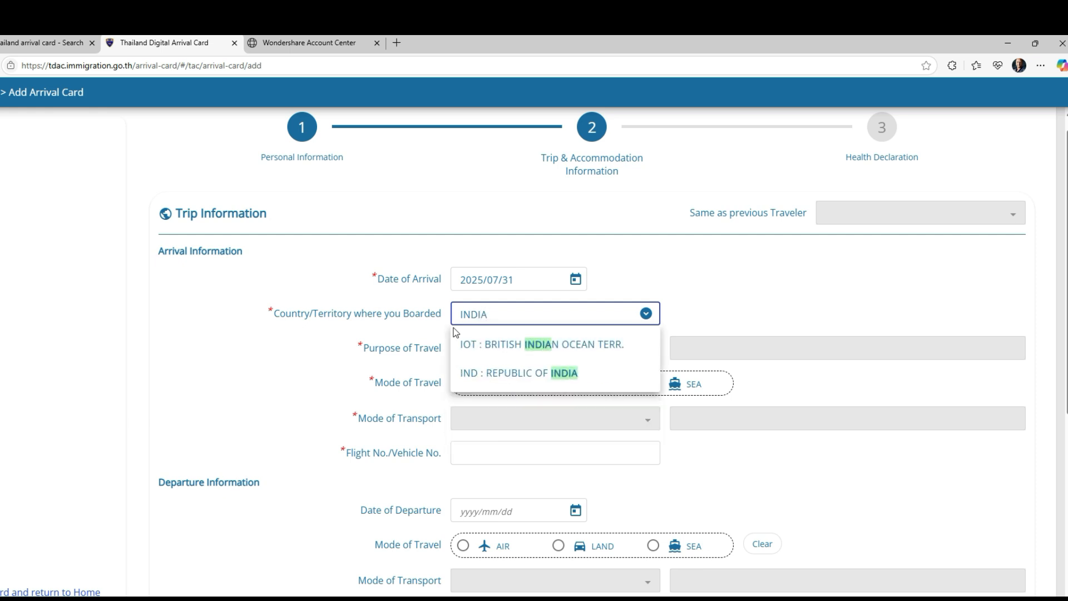
left_click(528, 373)
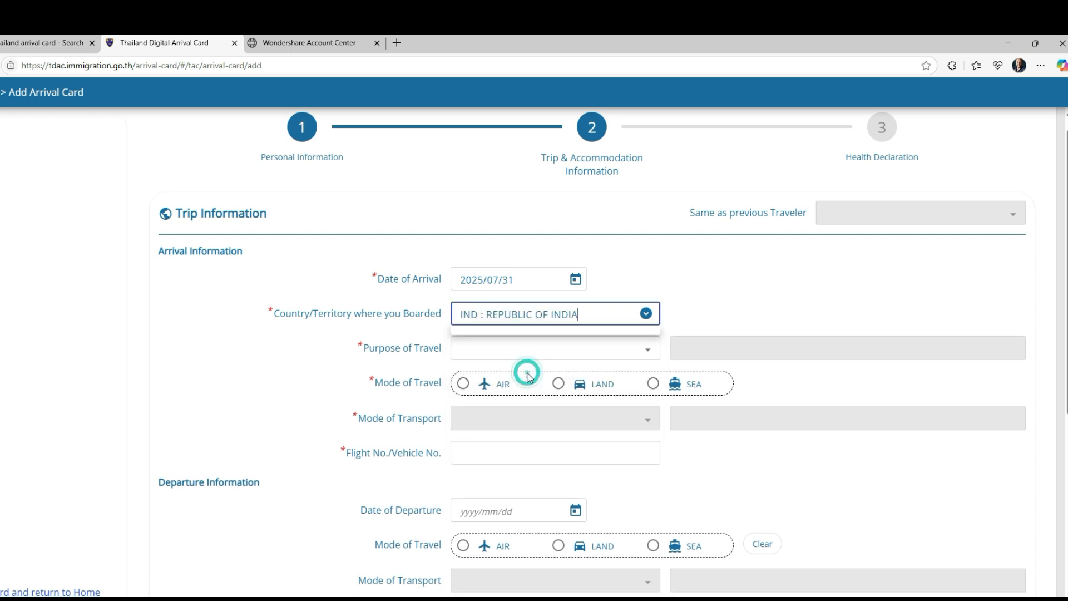
Step: Choose HOLIDAY as the purpose of travel
left_click(644, 350)
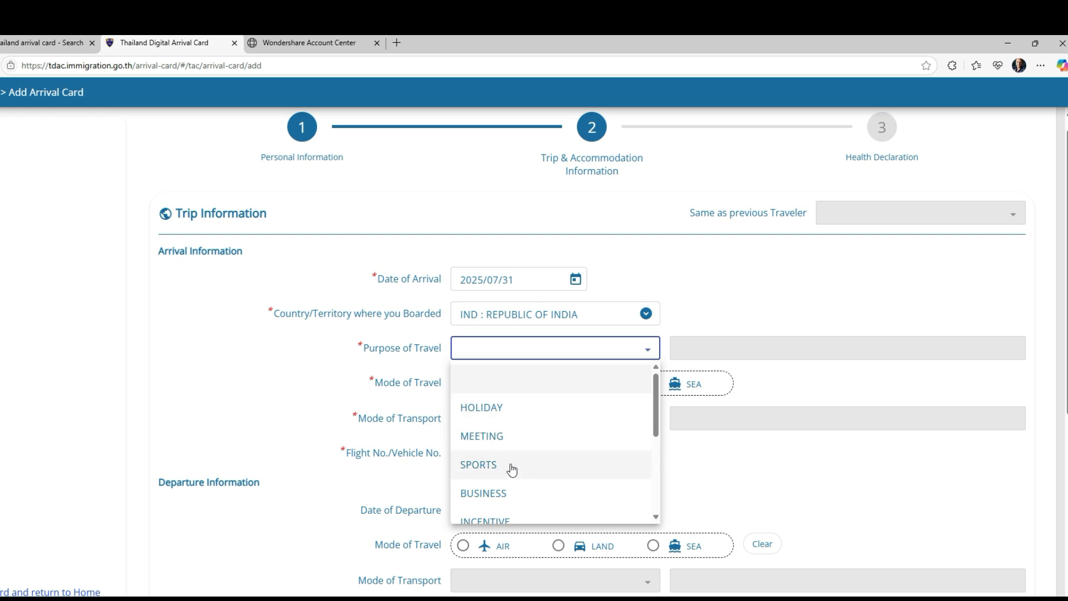
scroll(551, 470, "down", 1)
scroll(533, 469, "down", 2)
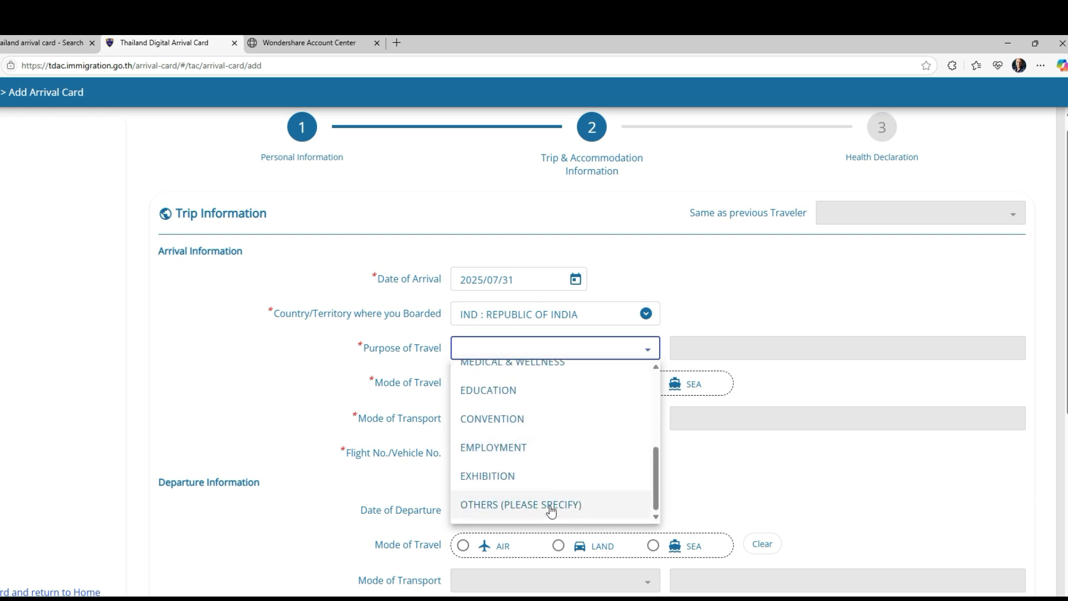
scroll(580, 462, "up", 2)
scroll(579, 460, "up", 1)
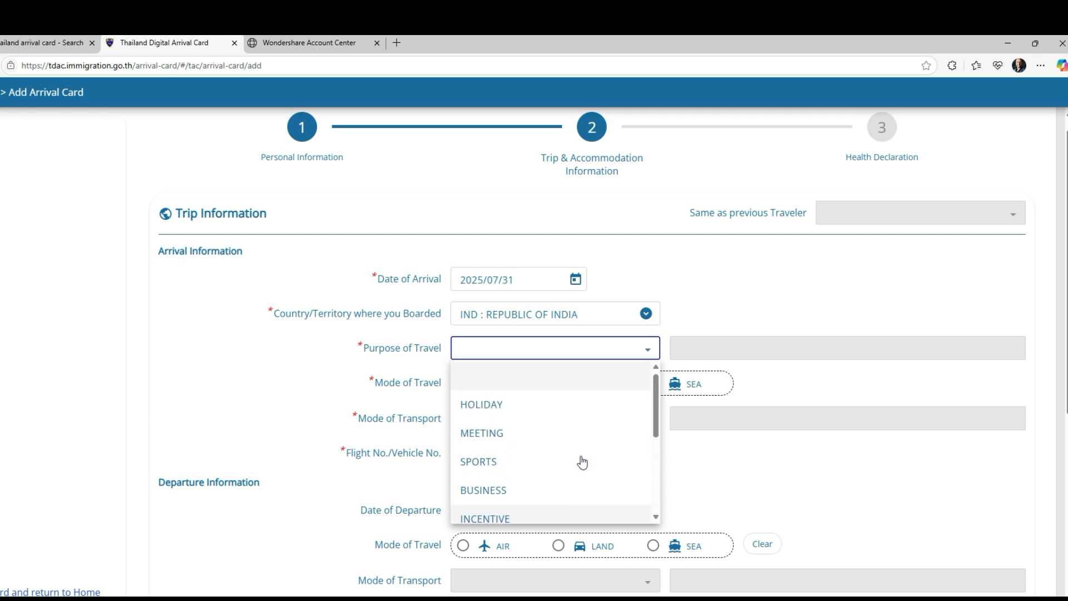
left_click(486, 409)
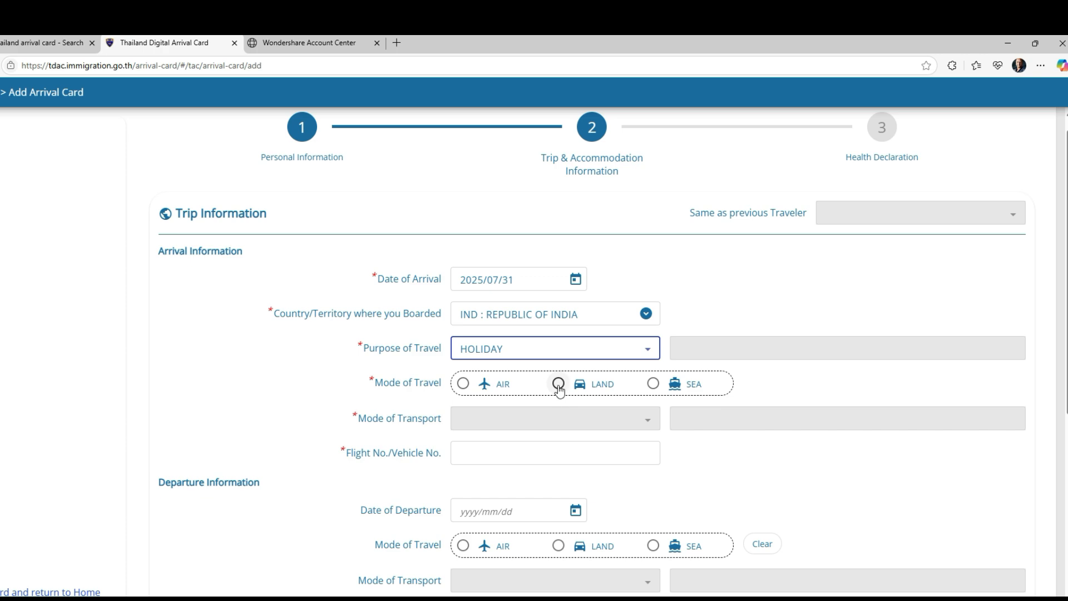
Step: Set arrival by AIR on a COMMERCIAL FLIGHT with flight number 6E 1077
left_click(462, 384)
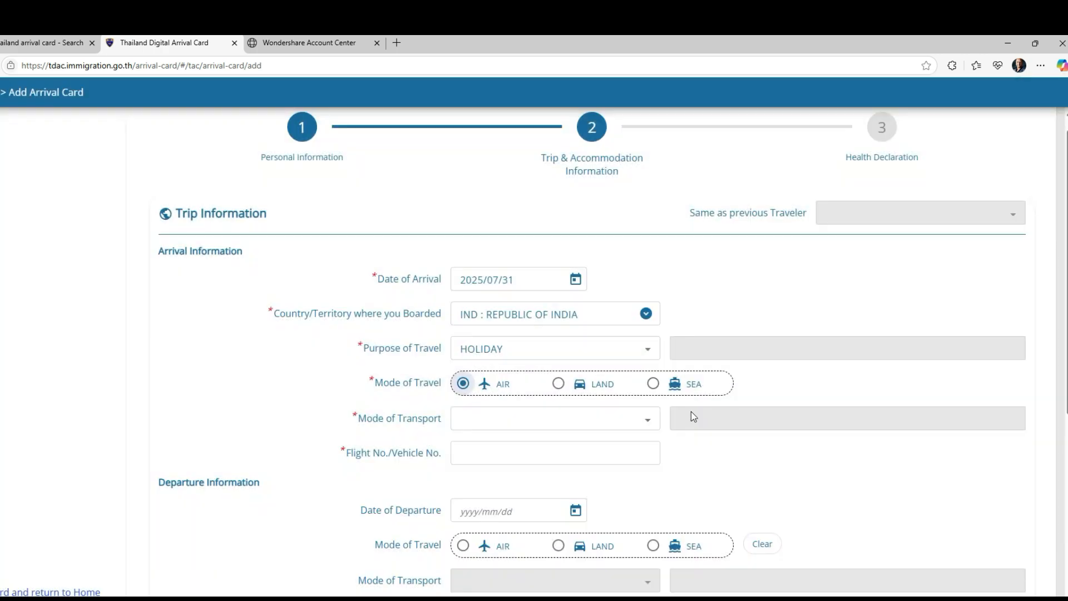
scroll(693, 416, "down", 1)
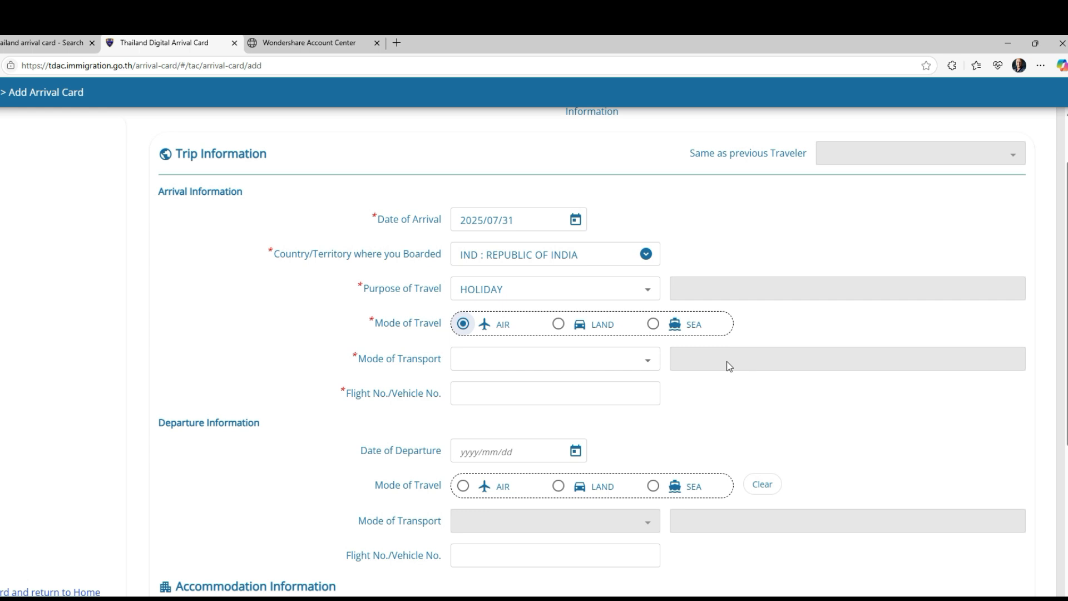
left_click(647, 360)
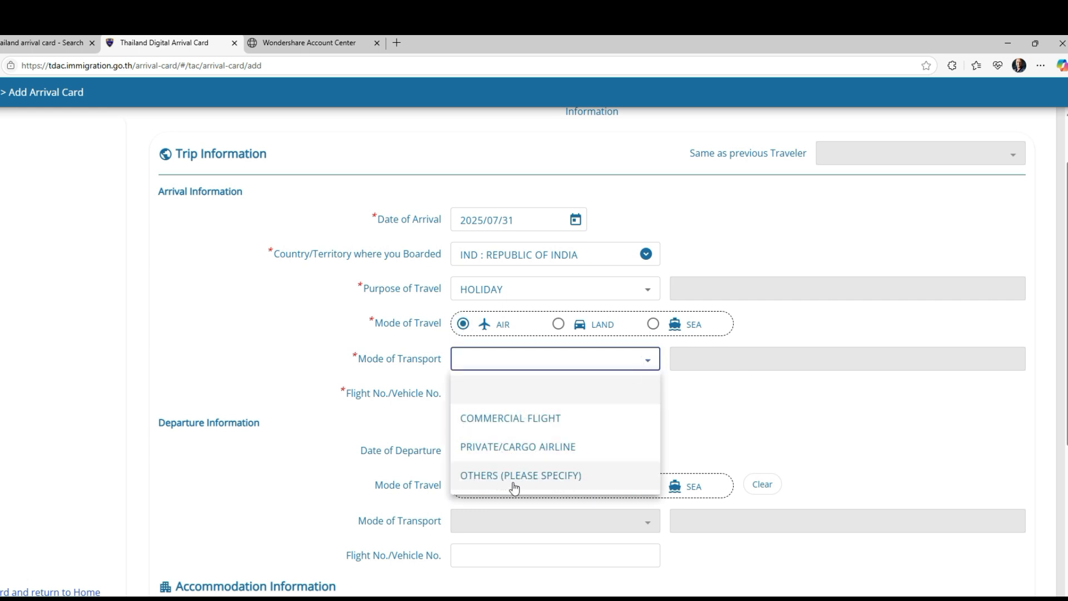
left_click(491, 424)
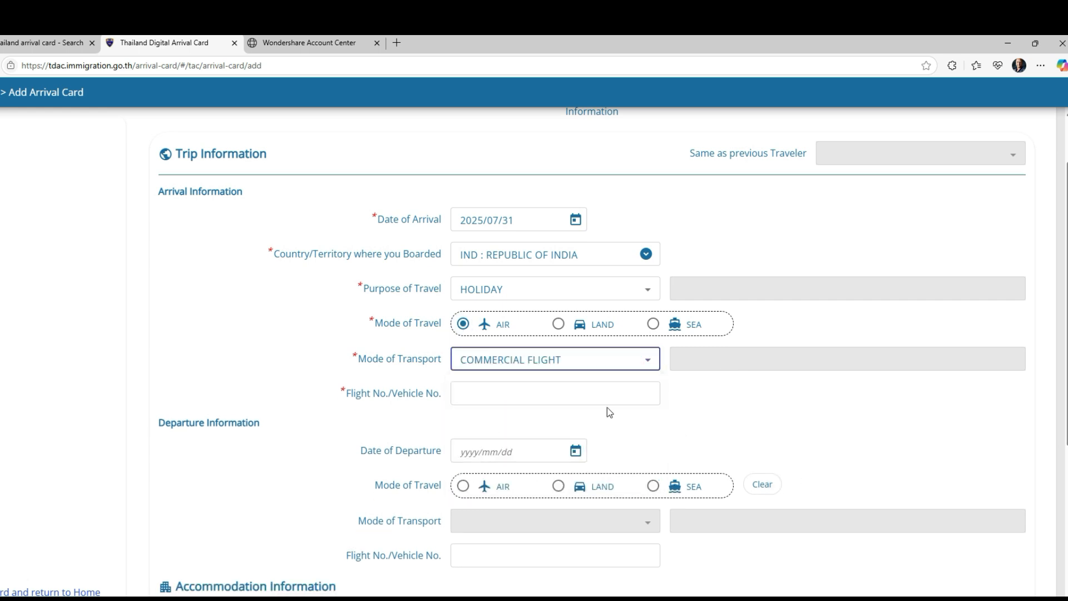
left_click(465, 396)
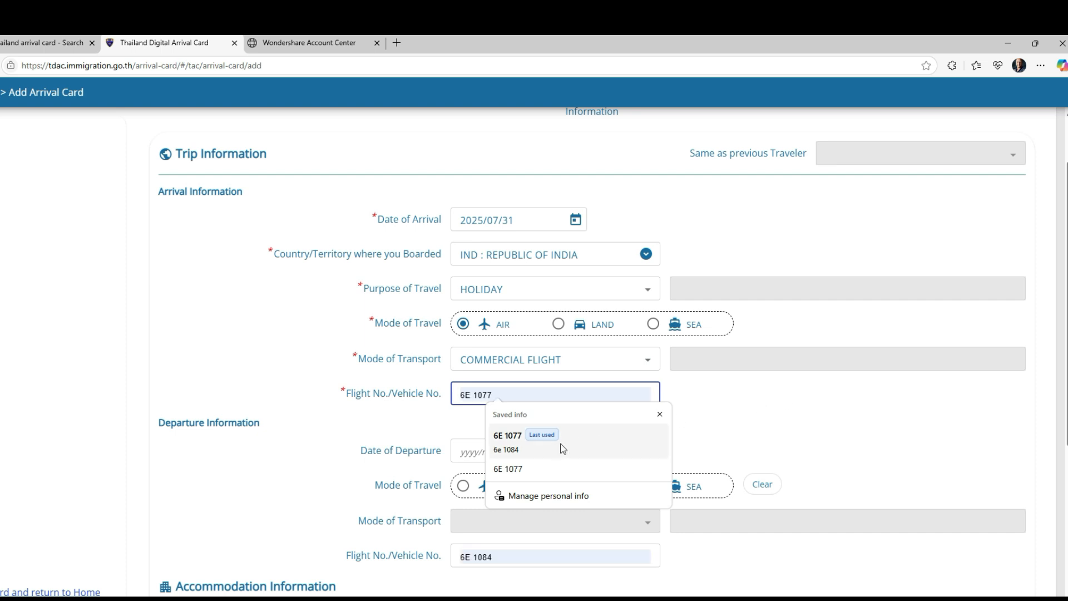
left_click(514, 438)
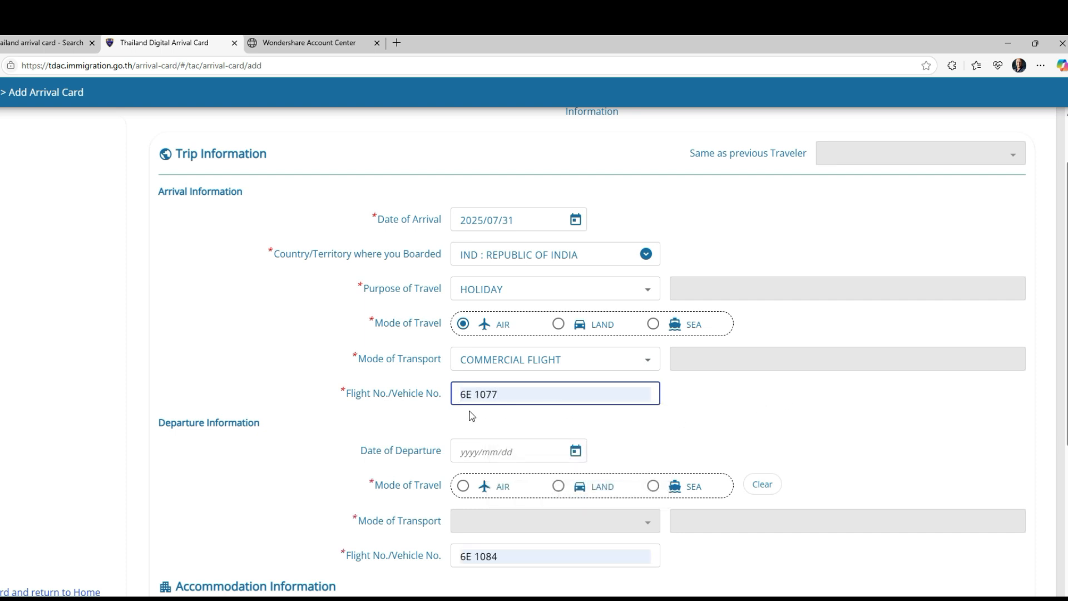
scroll(717, 411, "down", 1)
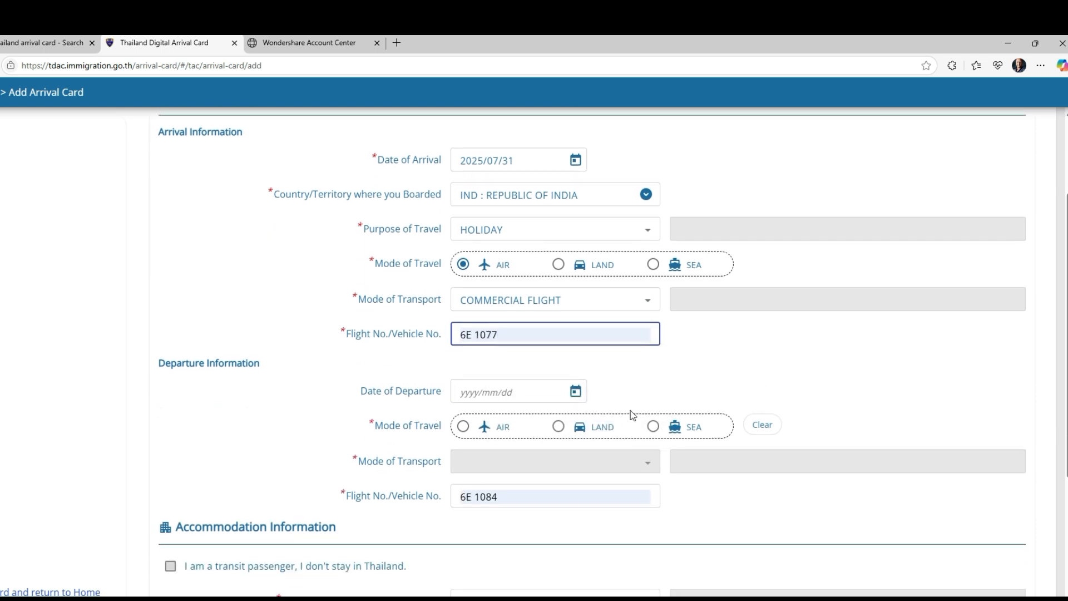
left_click(573, 392)
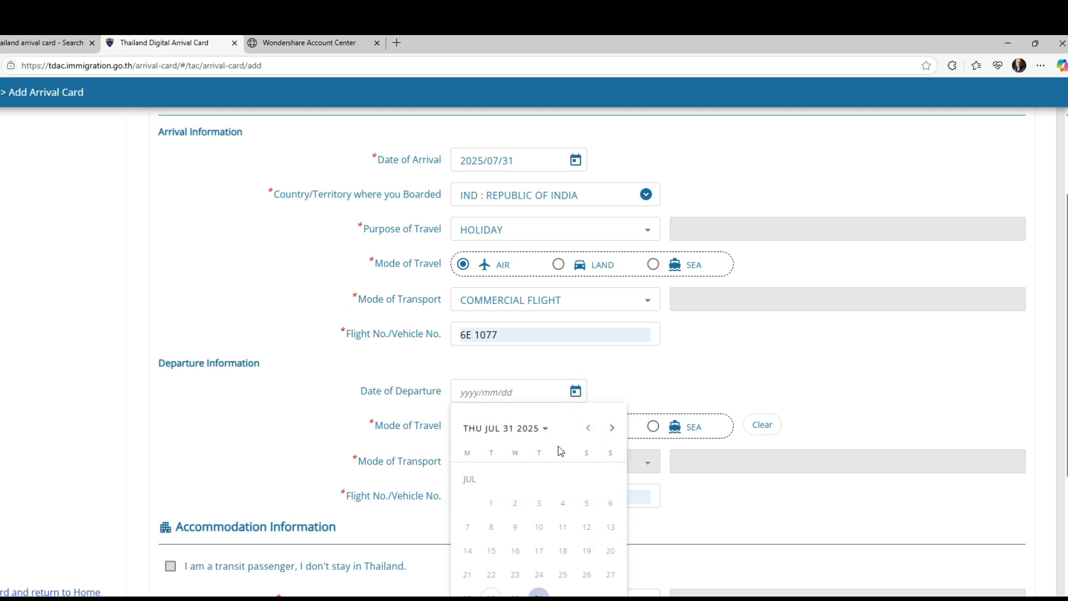
Step: Set the departure date to 2025/08/10 and mark departure by AIR
left_click(612, 428)
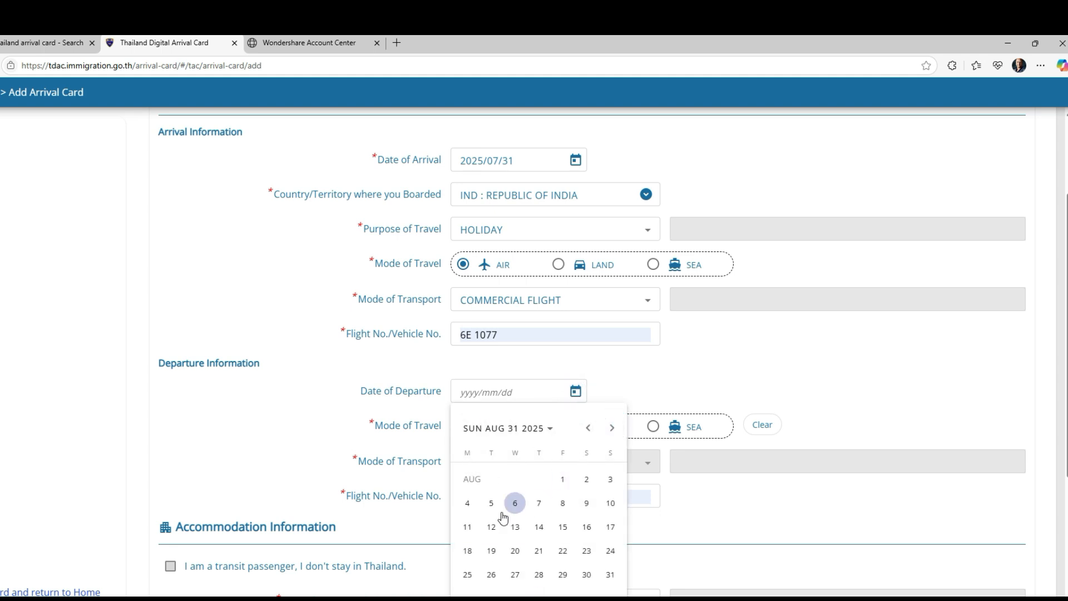
left_click(610, 504)
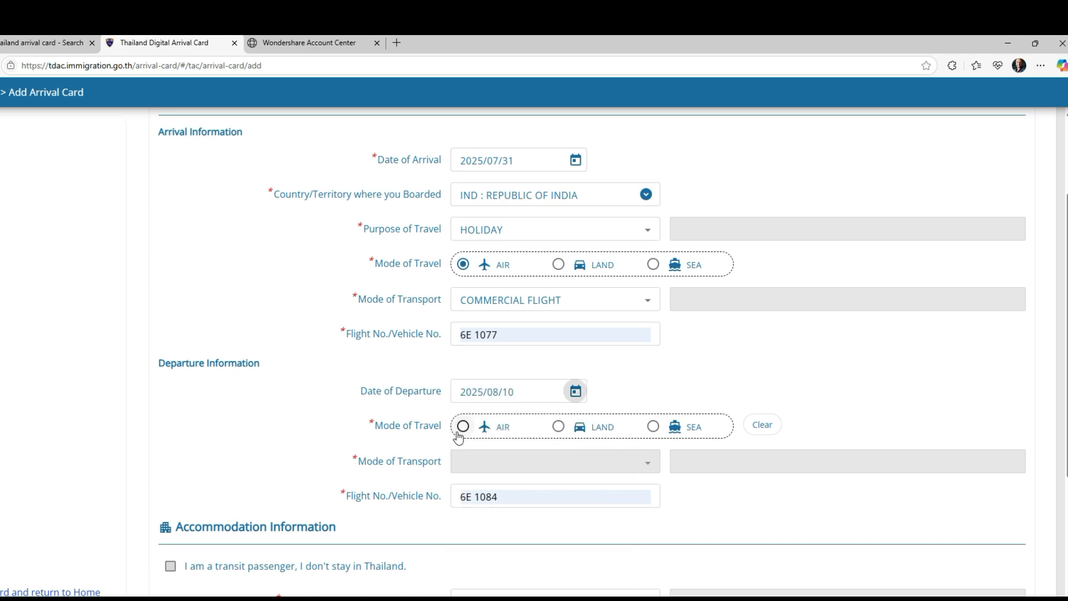
left_click(457, 432)
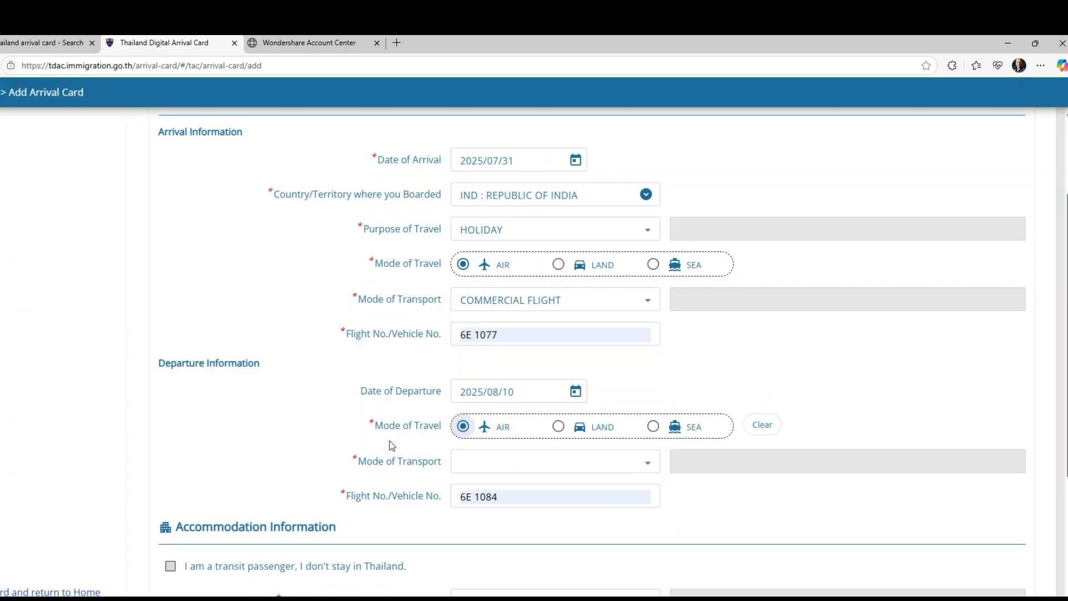
scroll(389, 440, "down", 1)
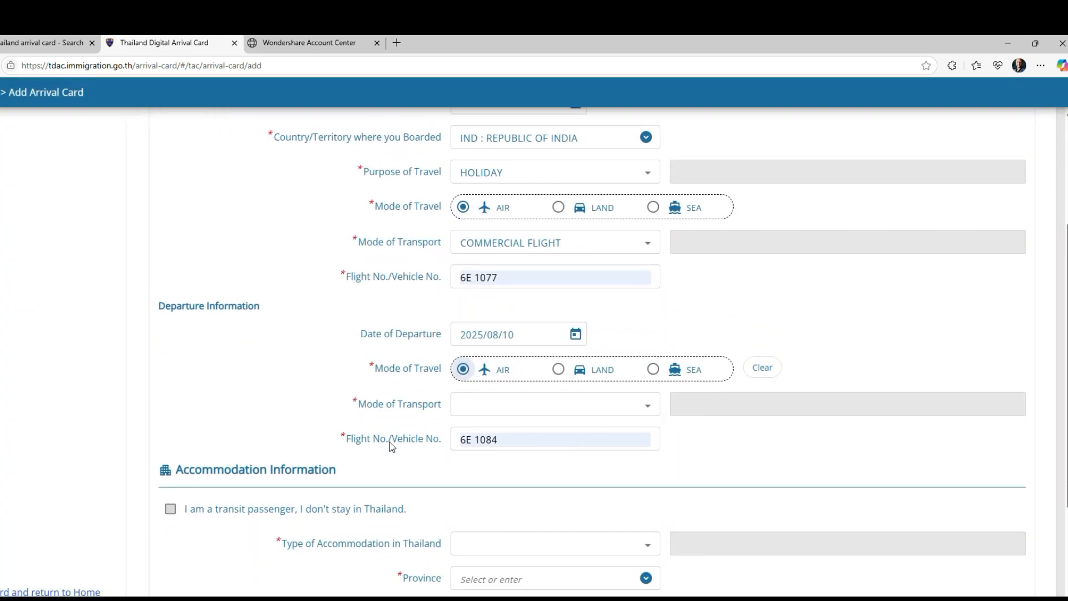
Step: Choose COMMERCIAL FLIGHT for departure and check flight number 6E 1084
left_click(648, 409)
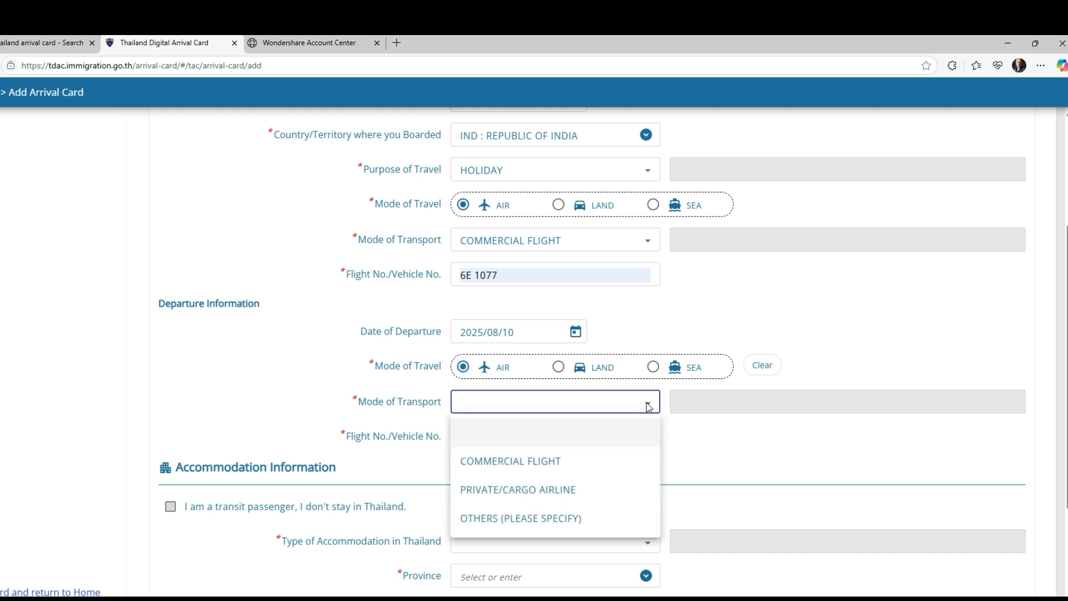
left_click(465, 457)
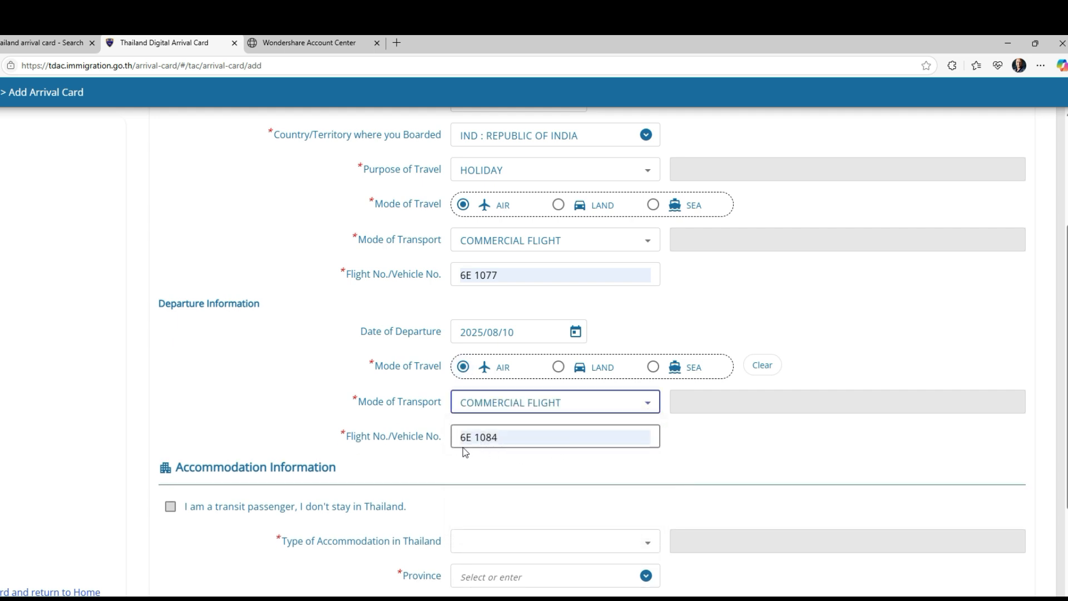
triple_click(508, 437)
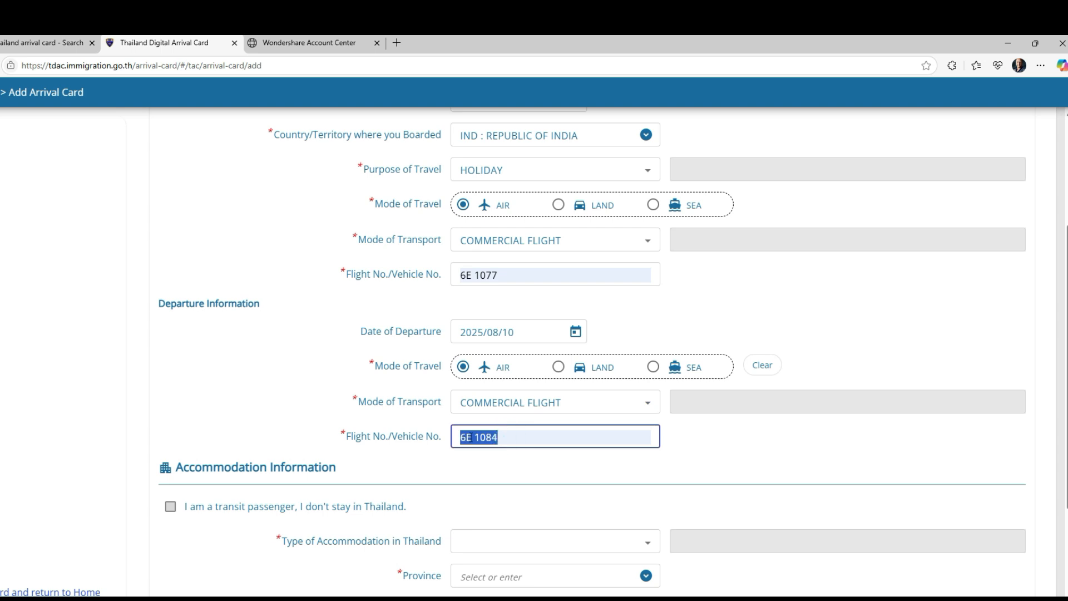
left_click(510, 438)
left_click(498, 437)
scroll(722, 432, "down", 1)
scroll(722, 433, "down", 3)
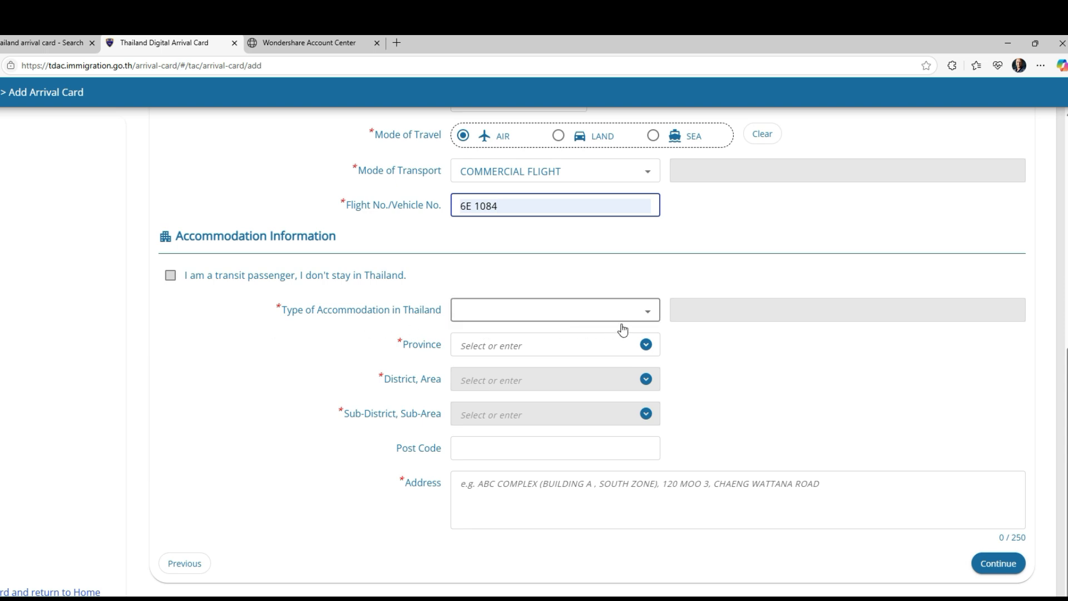
Step: Set accommodation type to HOTEL in province BANGKOK
left_click(649, 312)
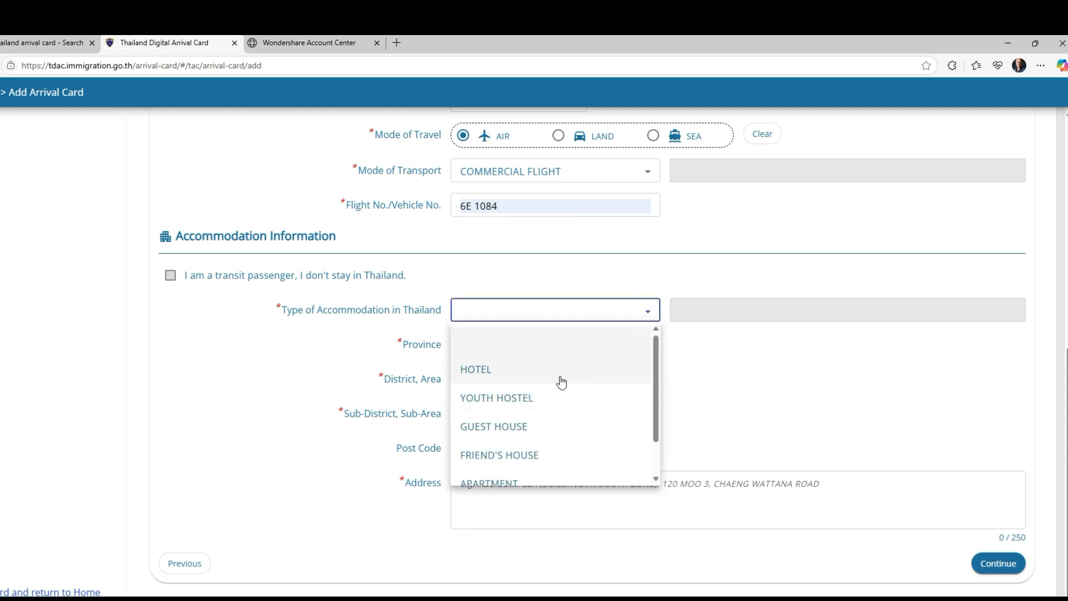
scroll(526, 456, "down", 1)
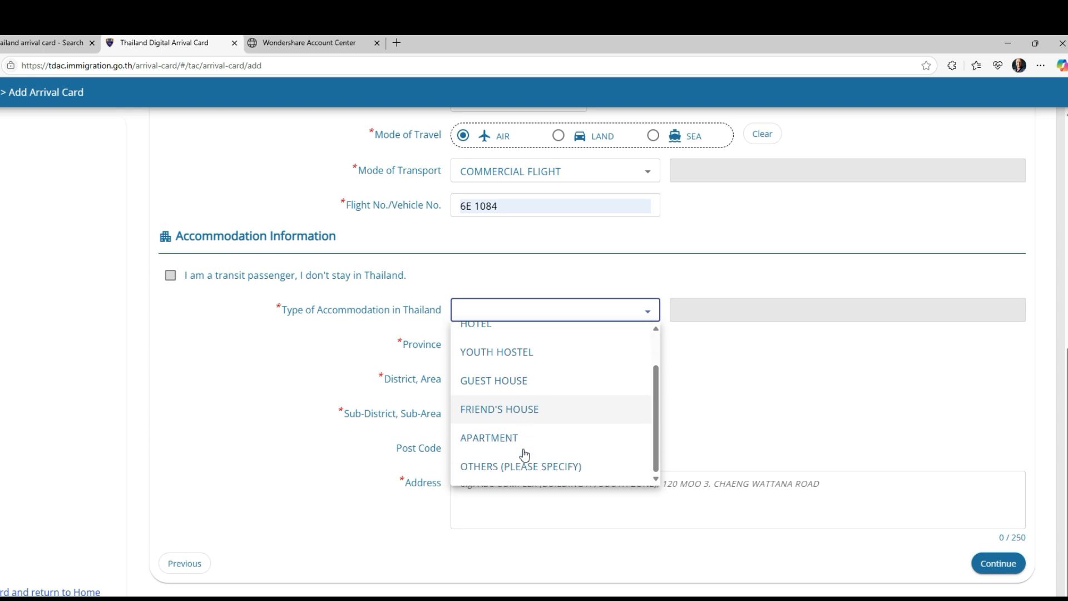
scroll(501, 428, "up", 1)
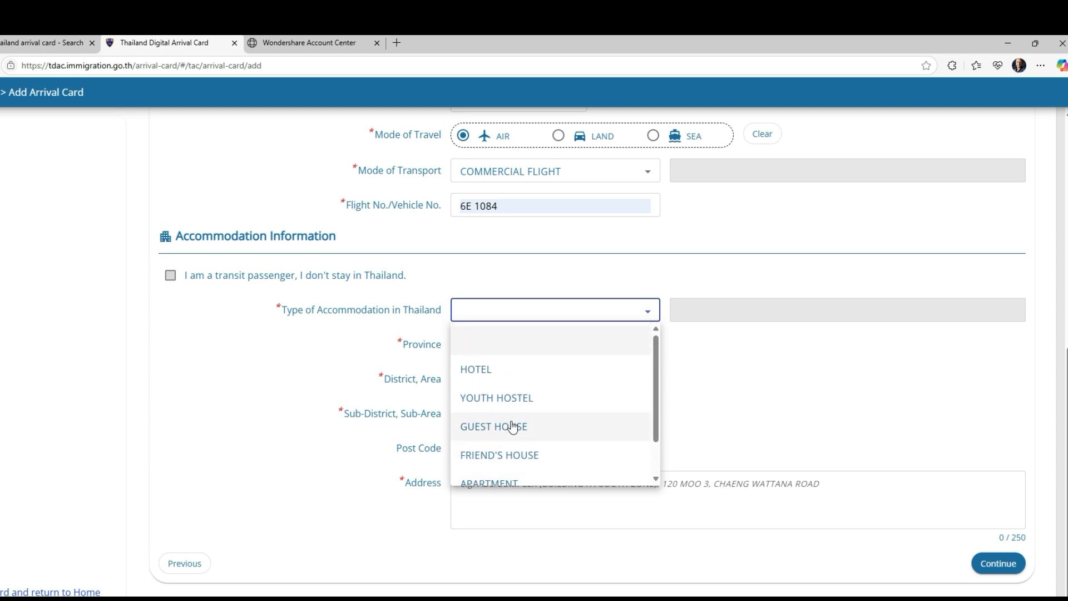
left_click(479, 369)
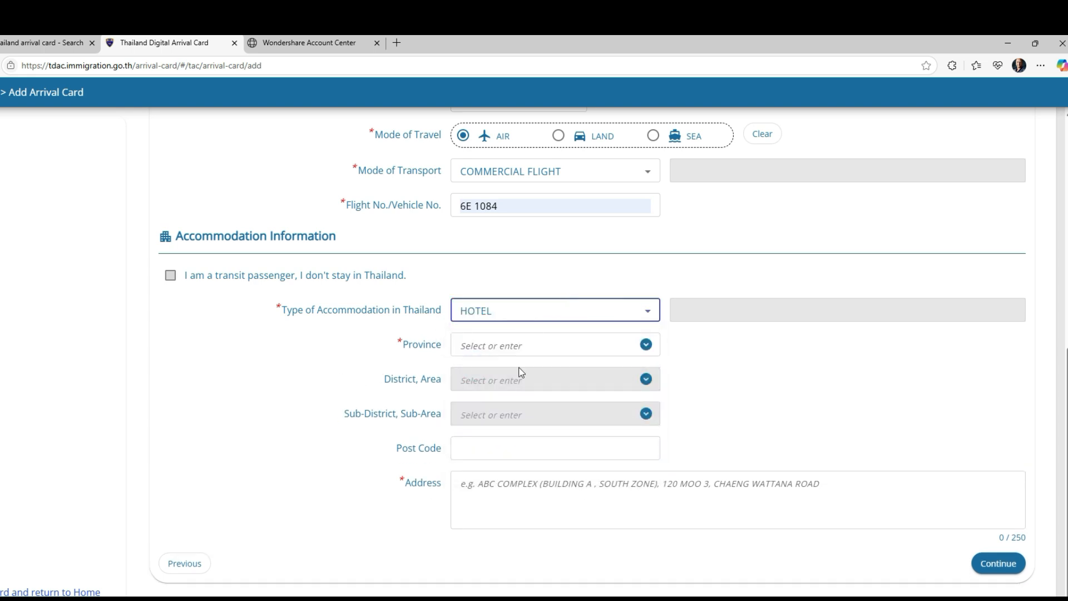
left_click(645, 345)
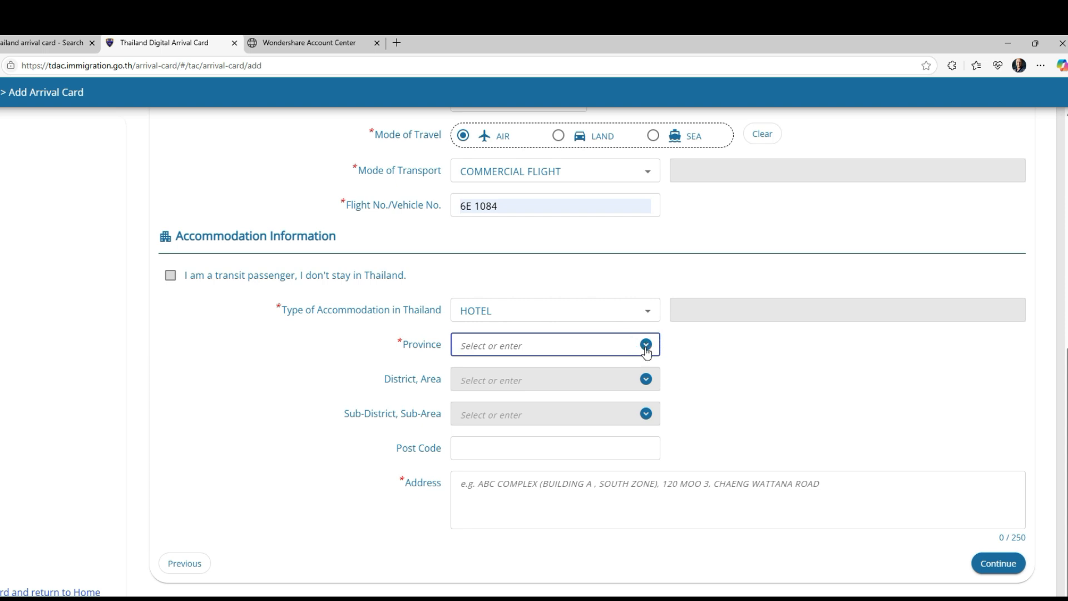
left_click(646, 347)
left_click(647, 347)
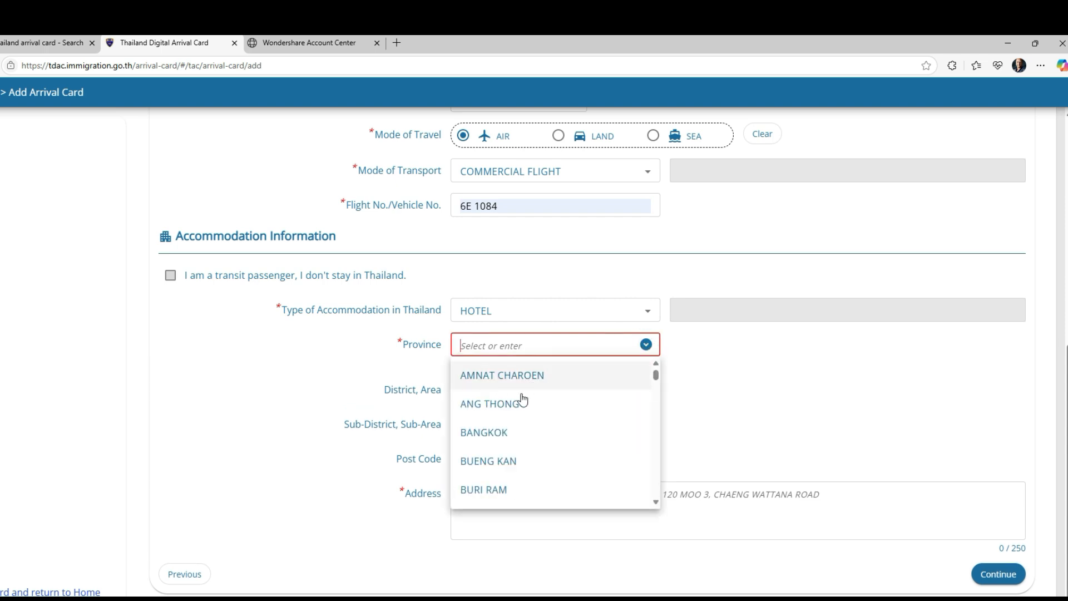
left_click(495, 441)
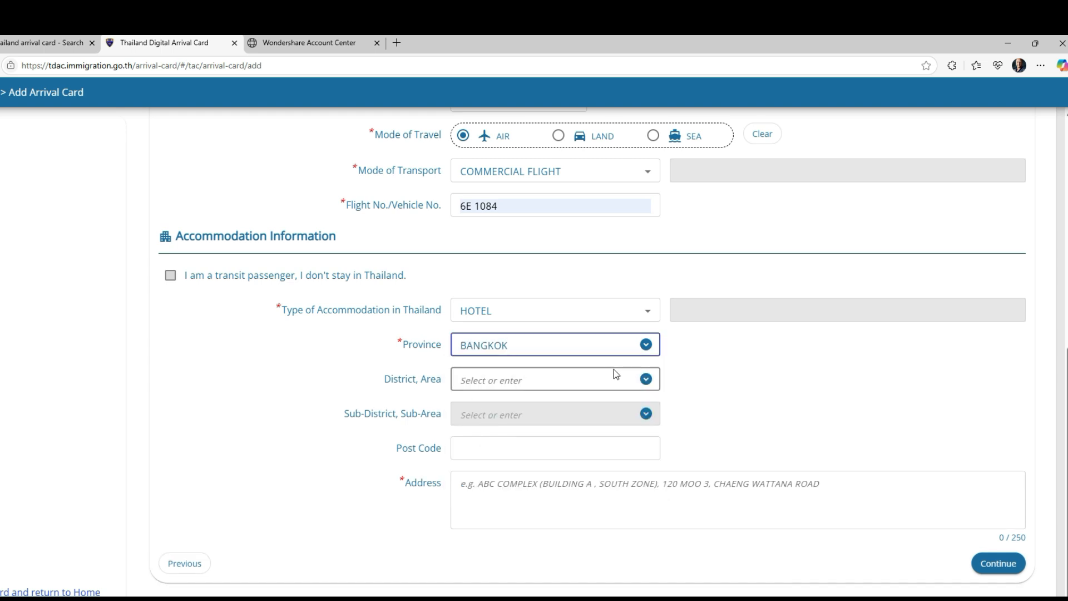
Step: Set district KHLONG SAM WA and sub-district SAI KONG DIN
left_click(645, 379)
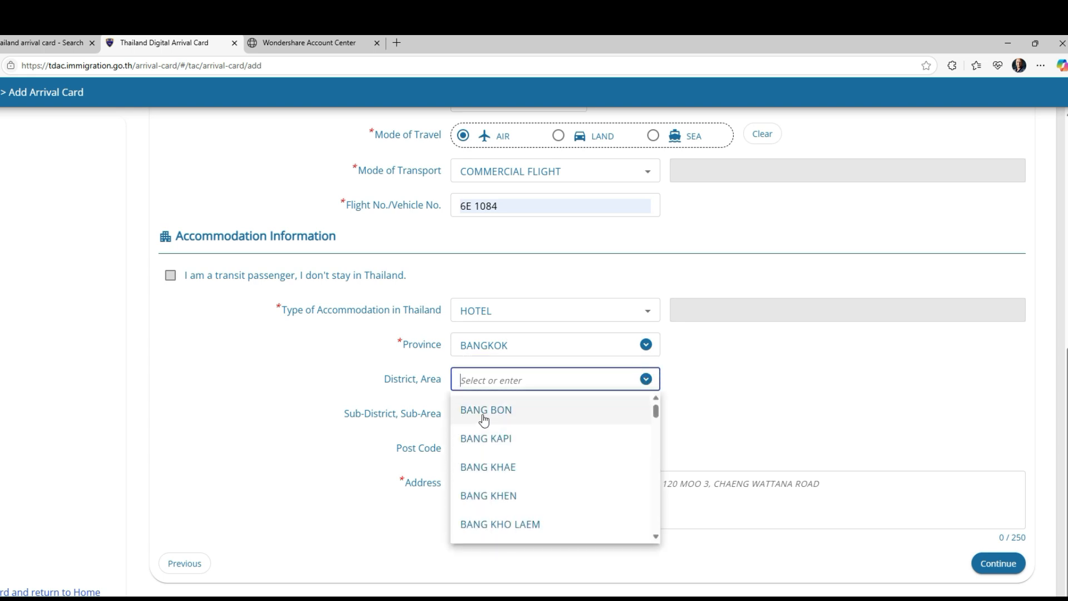
scroll(530, 490, "down", 7)
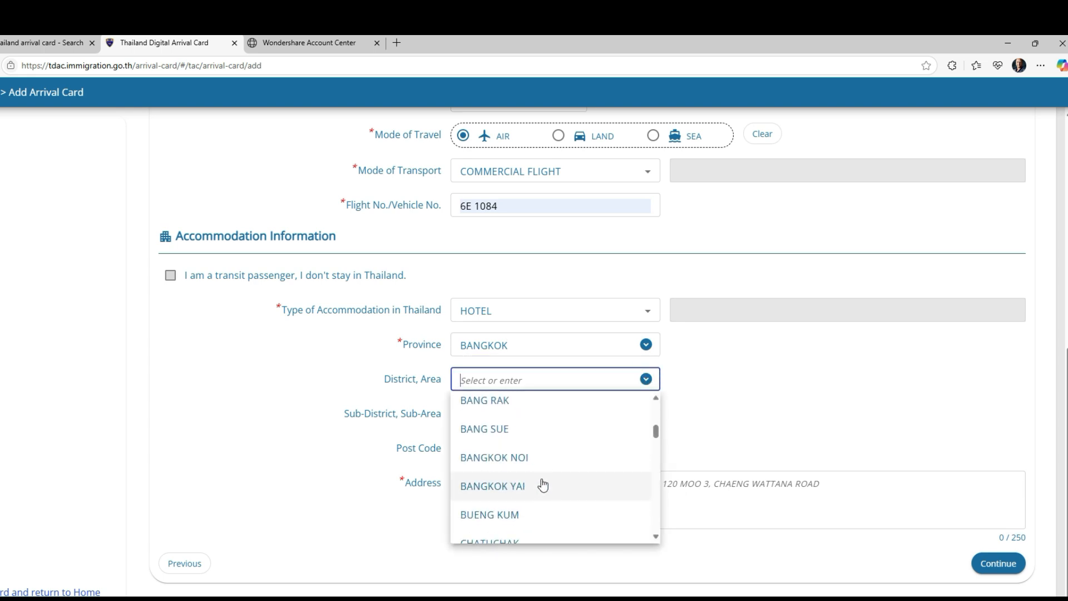
scroll(490, 481, "down", 2)
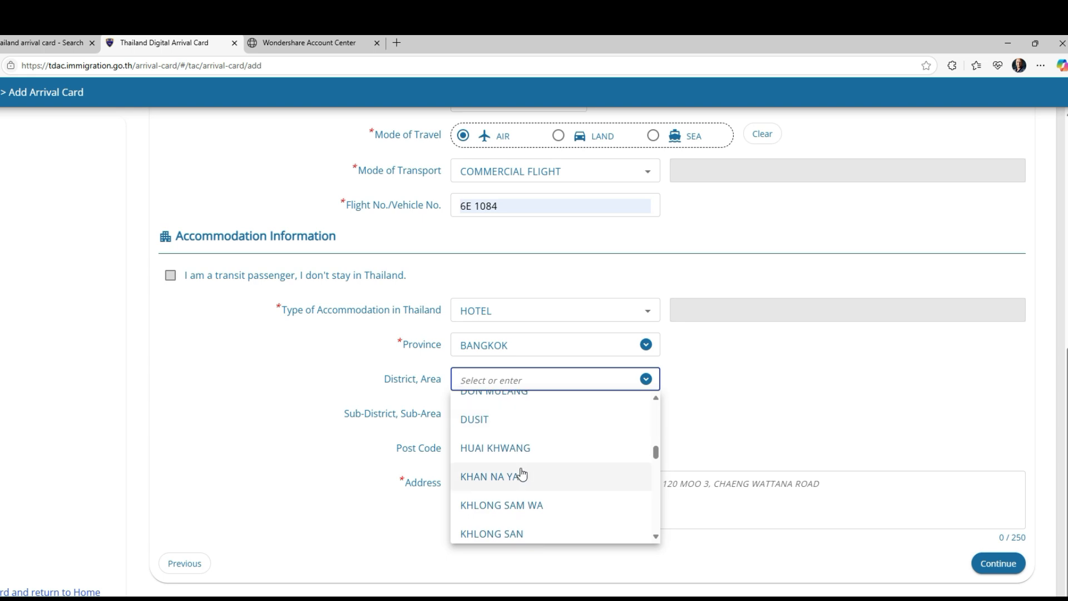
left_click(509, 515)
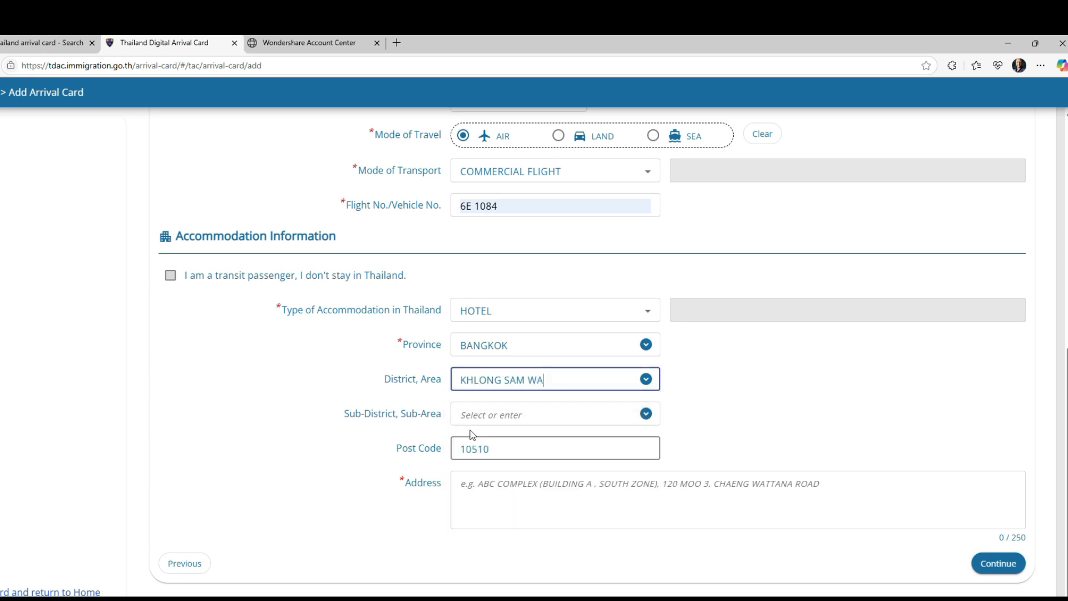
left_click(646, 413)
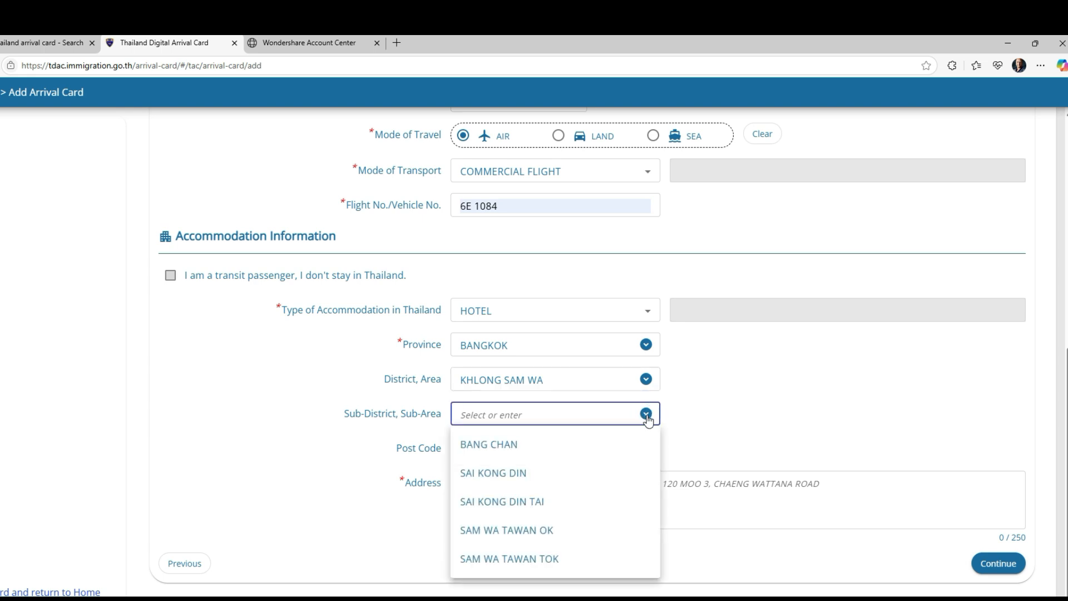
left_click(481, 474)
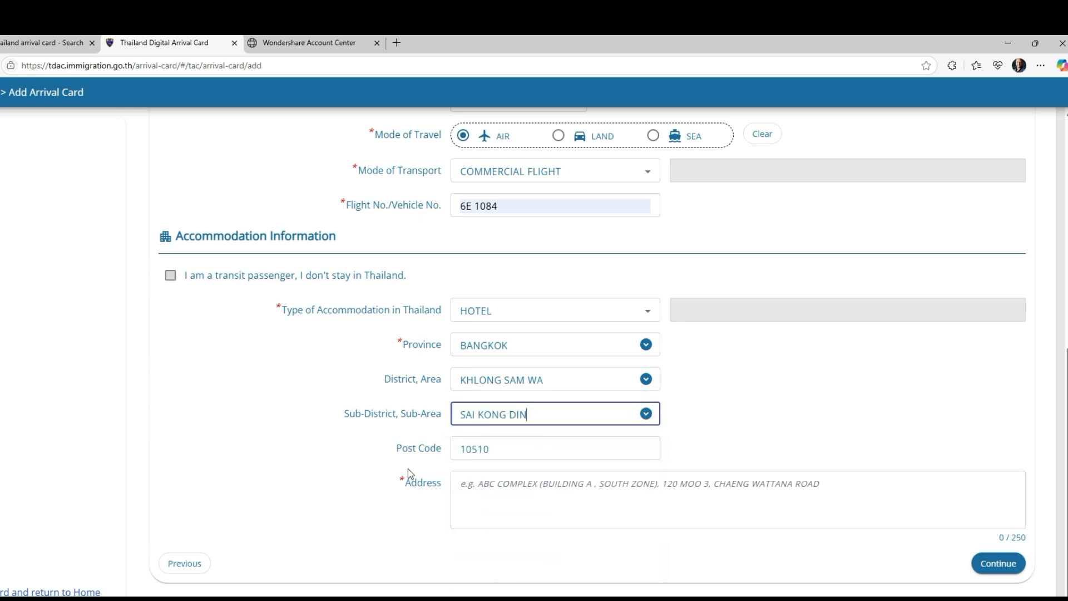
Step: Enter address 'Tamarind Hotel, 16/1 Khosan Road' and continue to Health Declaration
left_click(577, 526)
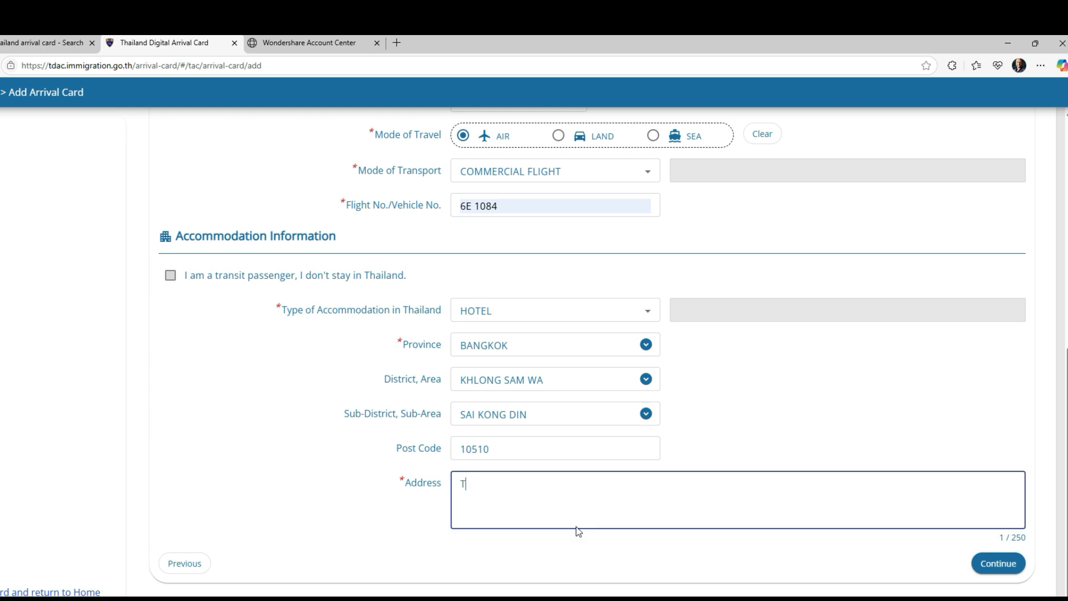
type("Tamarind Hotel, 16/1 Kho")
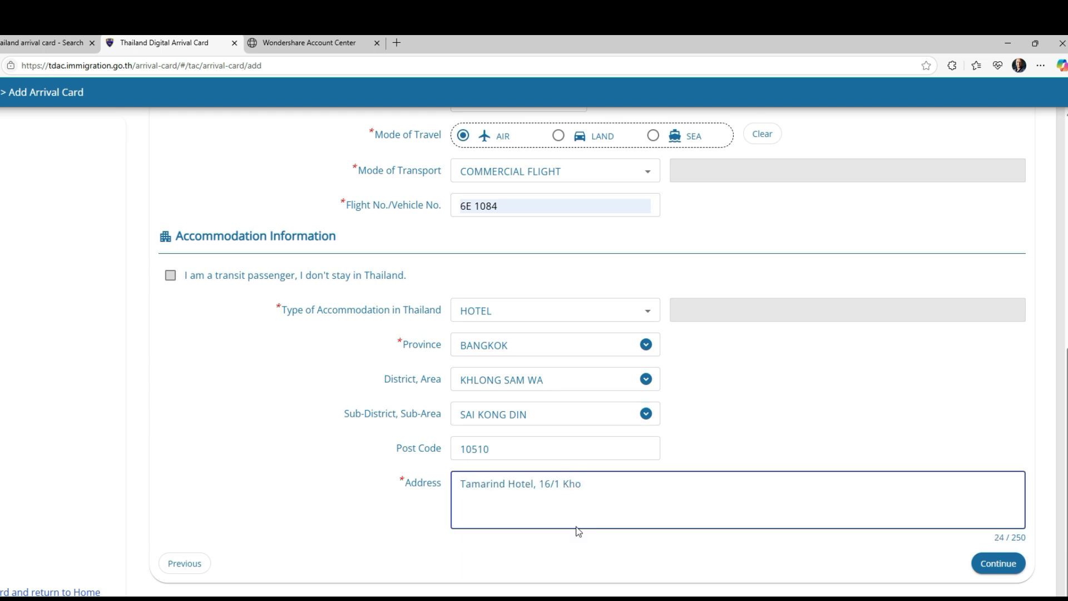
type("san Road")
left_click(1000, 564)
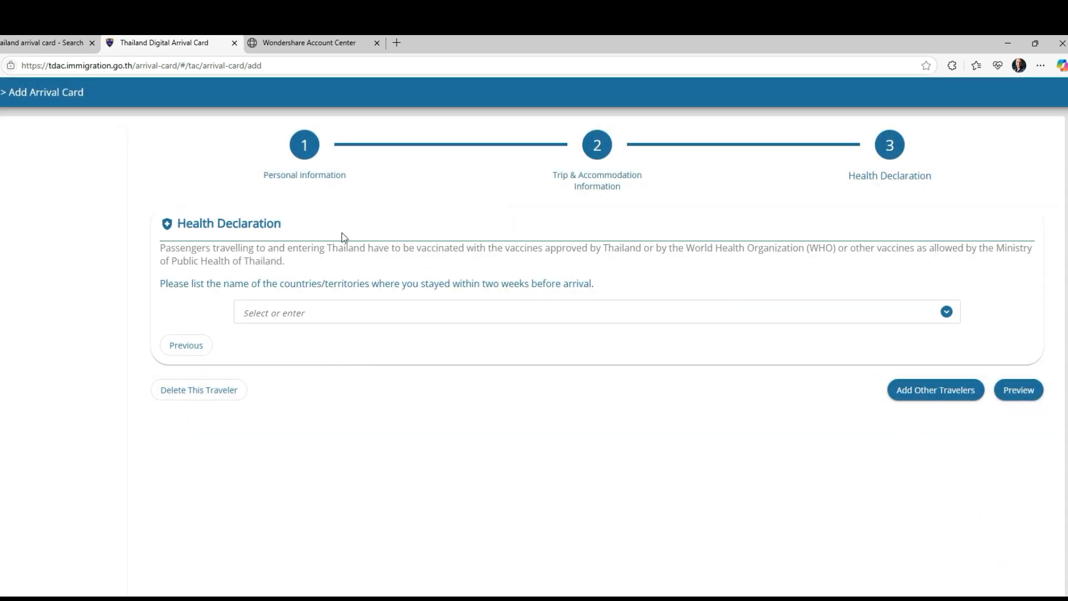
Step: Enter NIL for recently visited countries and open the card Preview
left_click(947, 311)
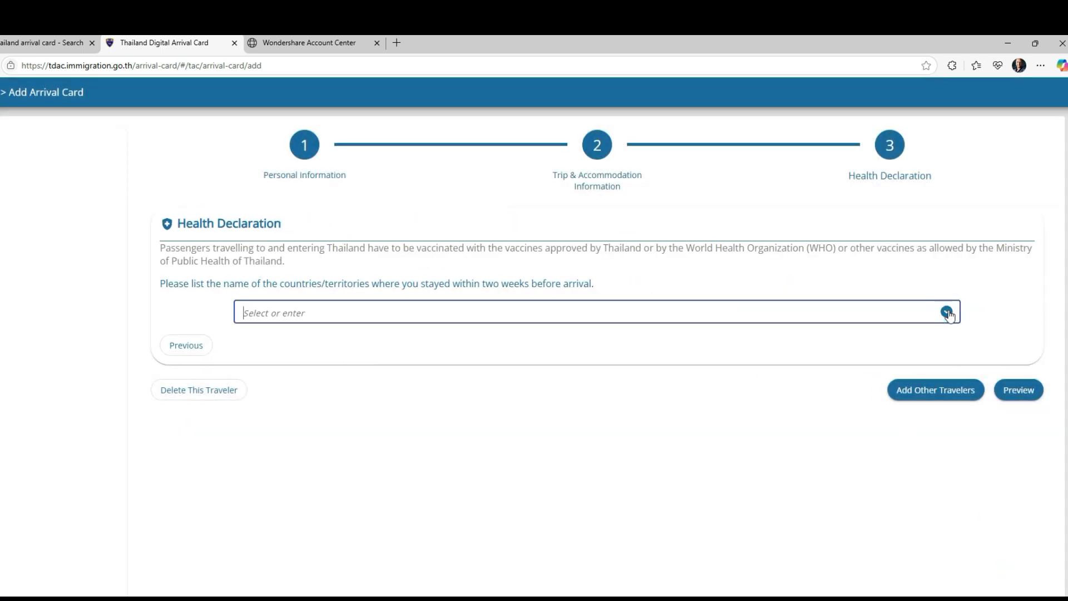
scroll(495, 355, "down", 2)
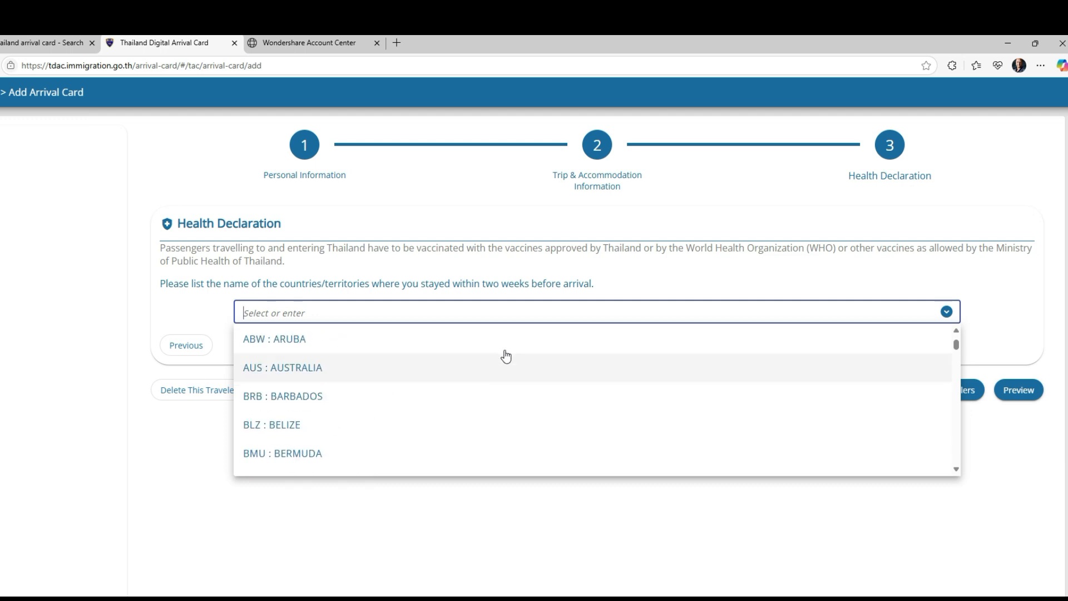
scroll(489, 356, "down", 10)
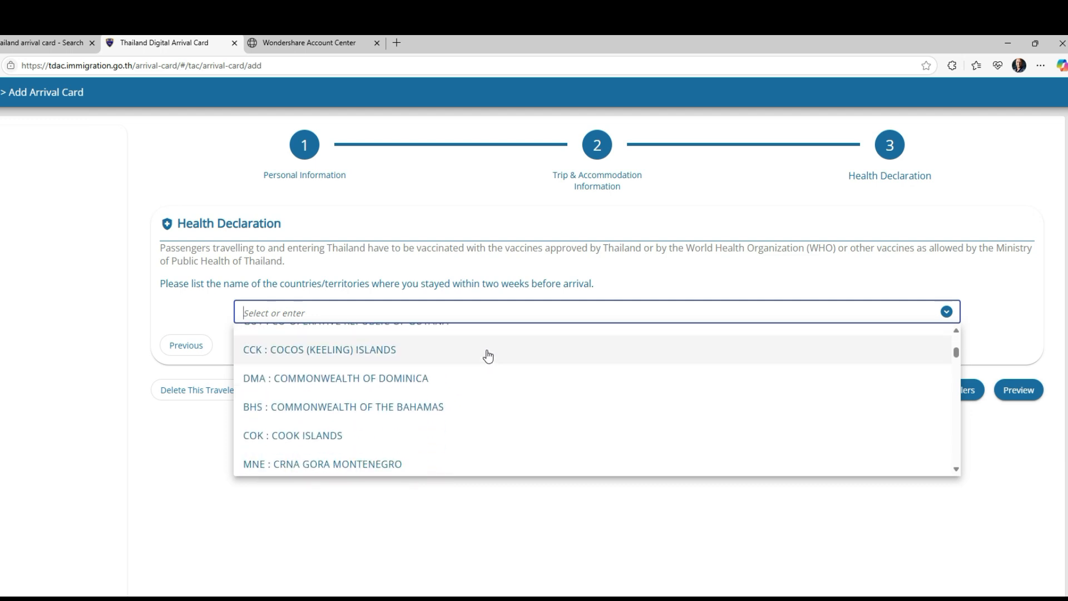
scroll(484, 375, "down", 2)
scroll(484, 374, "up", 5)
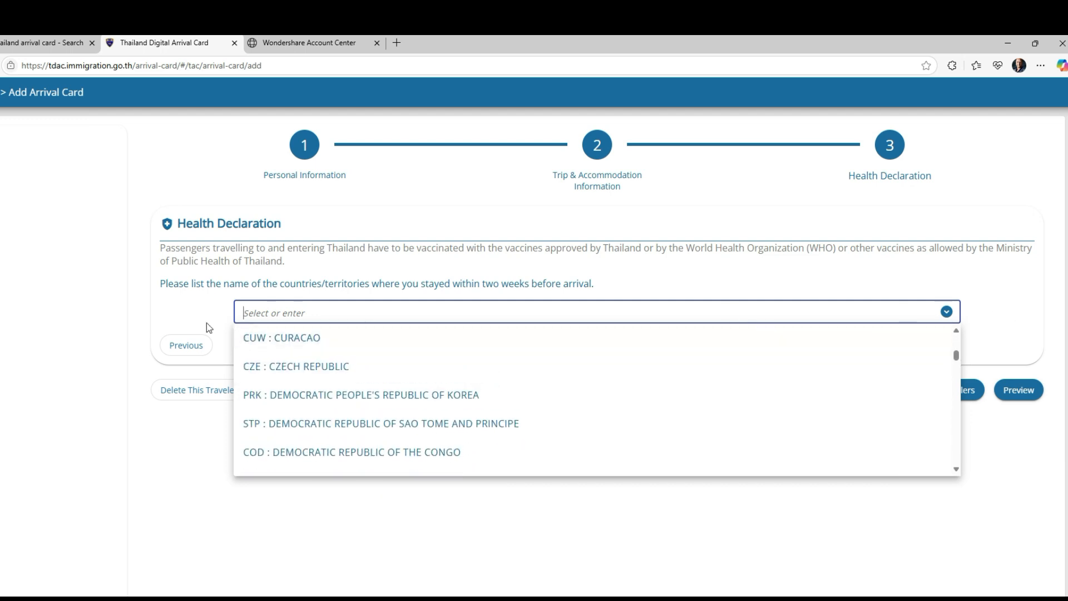
left_click(247, 314)
type("NIL")
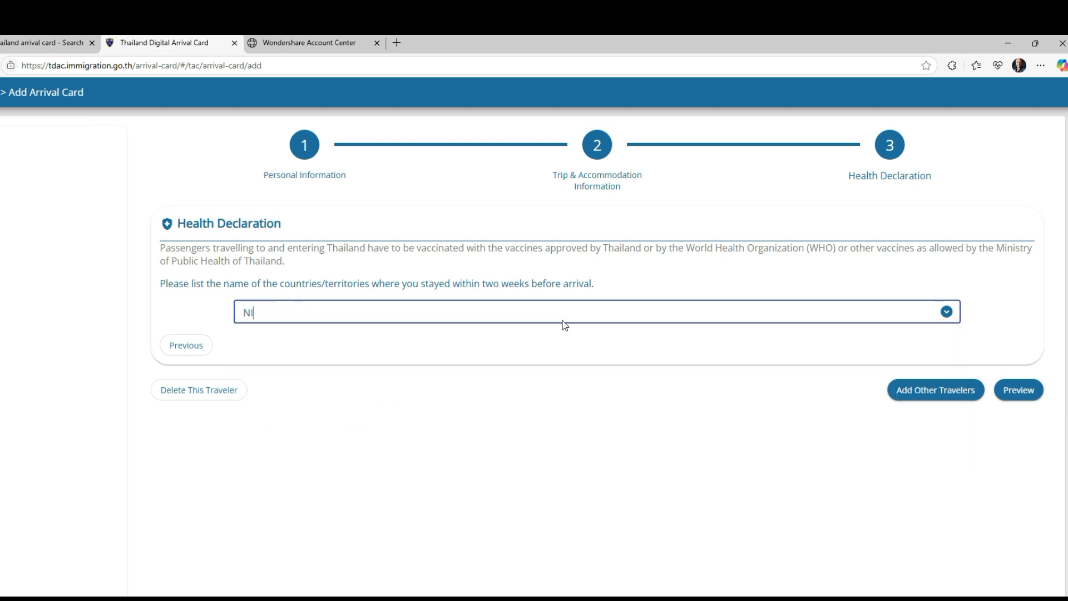
left_click(1024, 393)
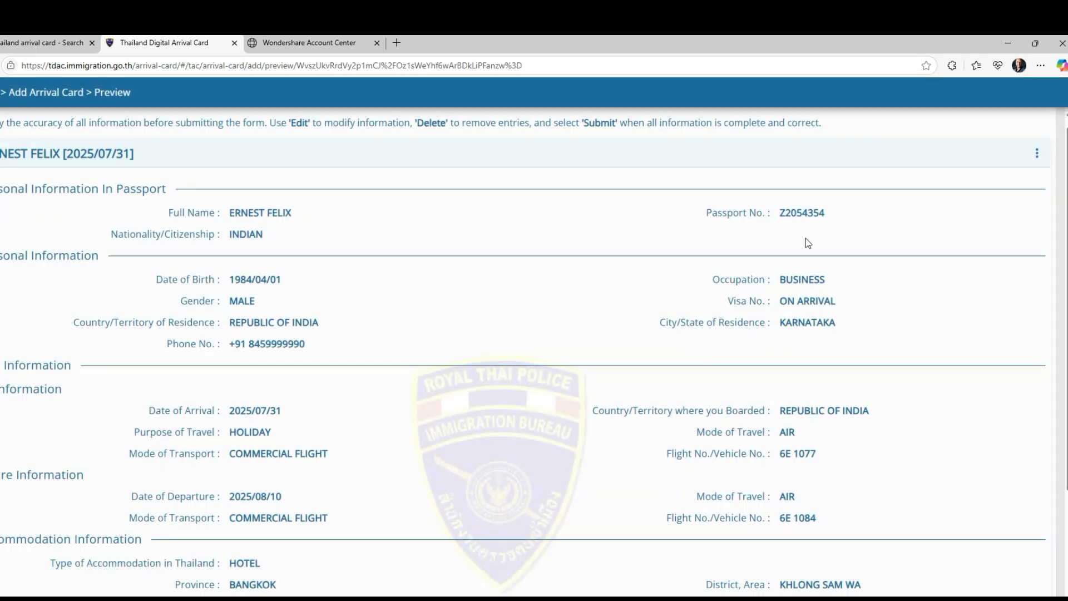
Step: Fill the notification e-mail field with the saved address and review the Preview page
scroll(451, 261, "down", 3)
scroll(458, 243, "down", 1)
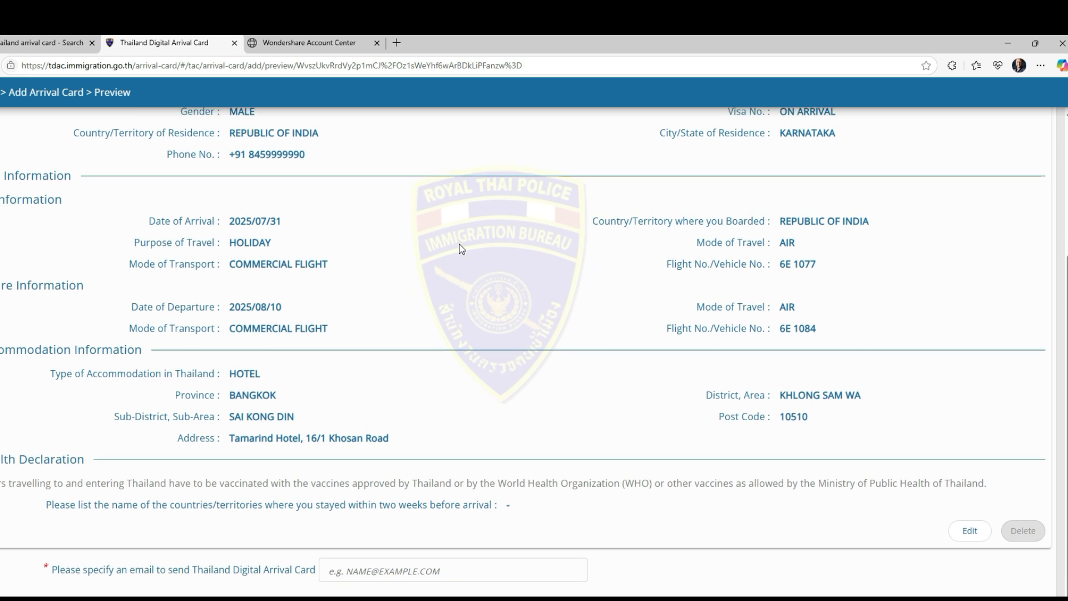
left_click(338, 551)
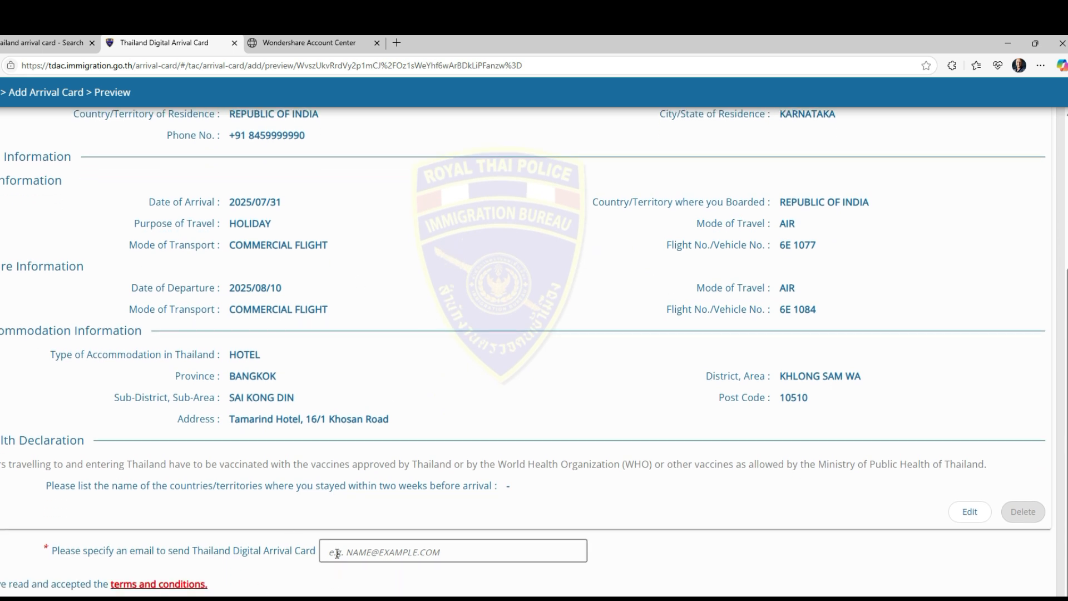
left_click(338, 551)
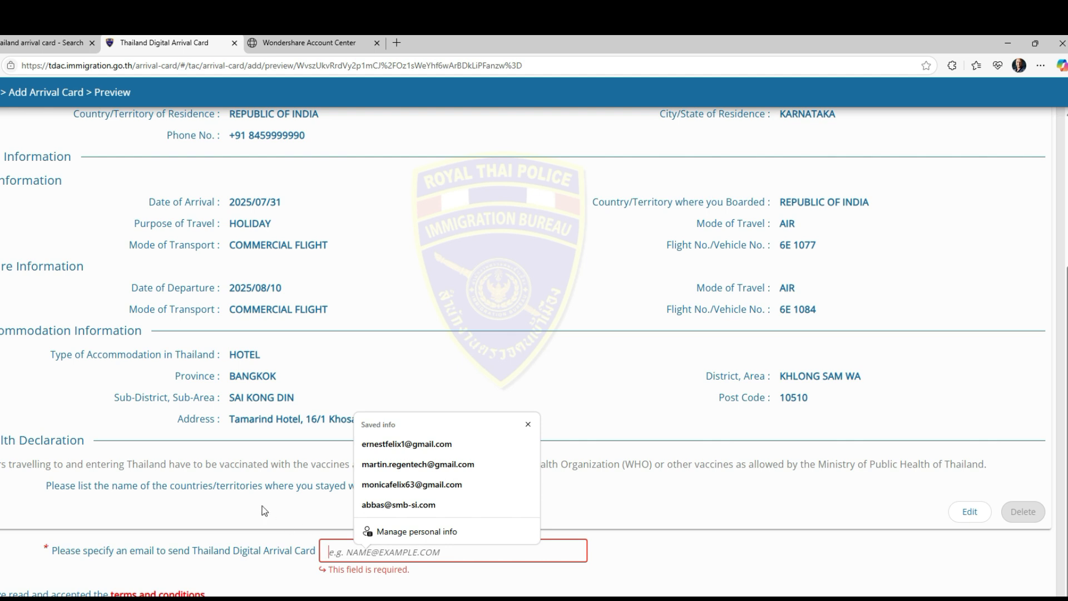
left_click(441, 444)
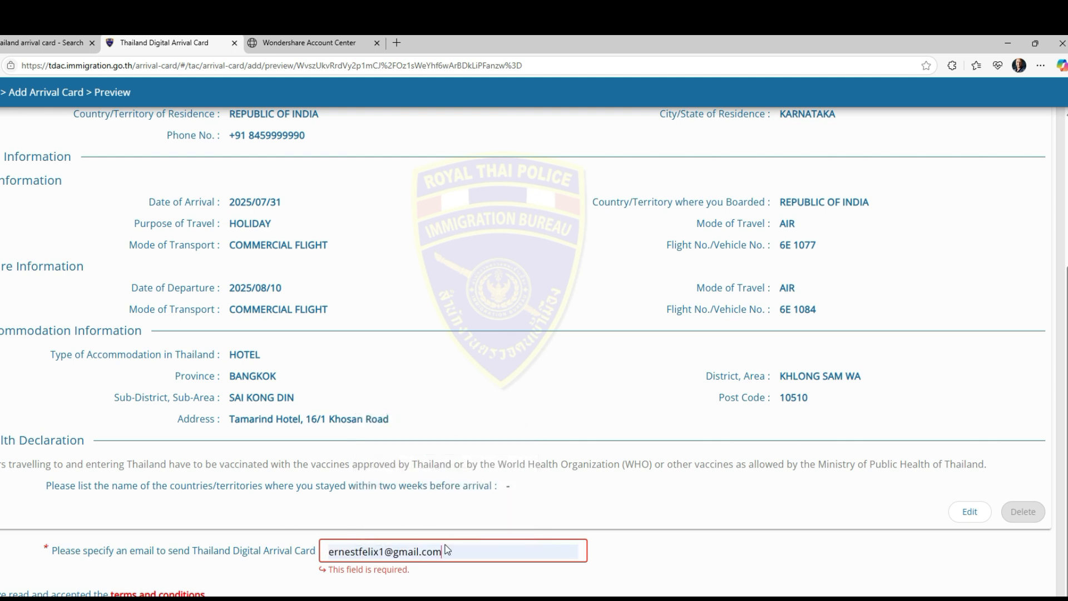
left_click(647, 561)
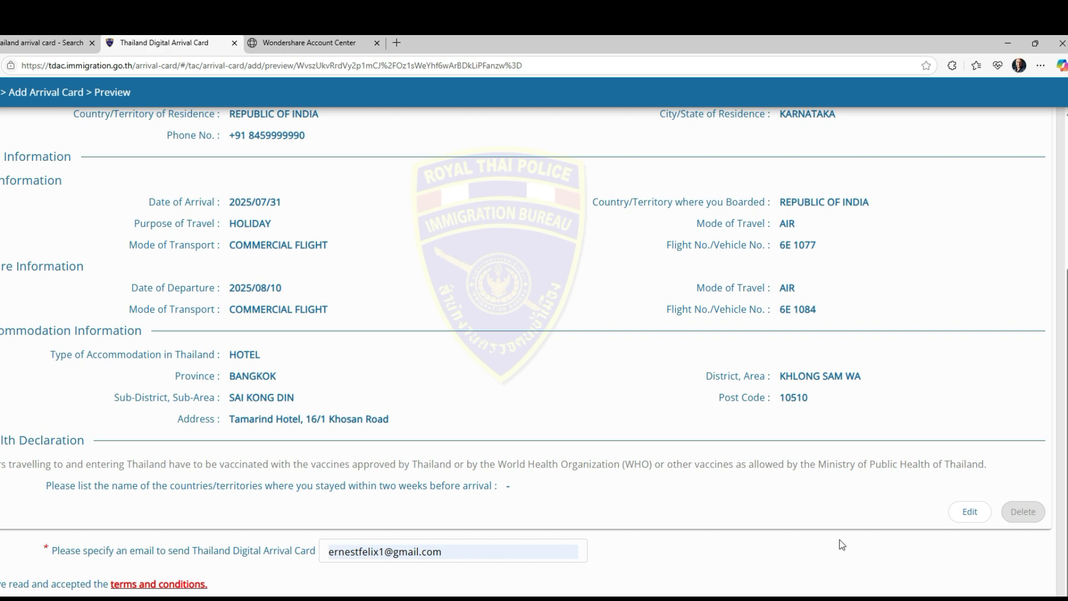
scroll(663, 510, "up", 4)
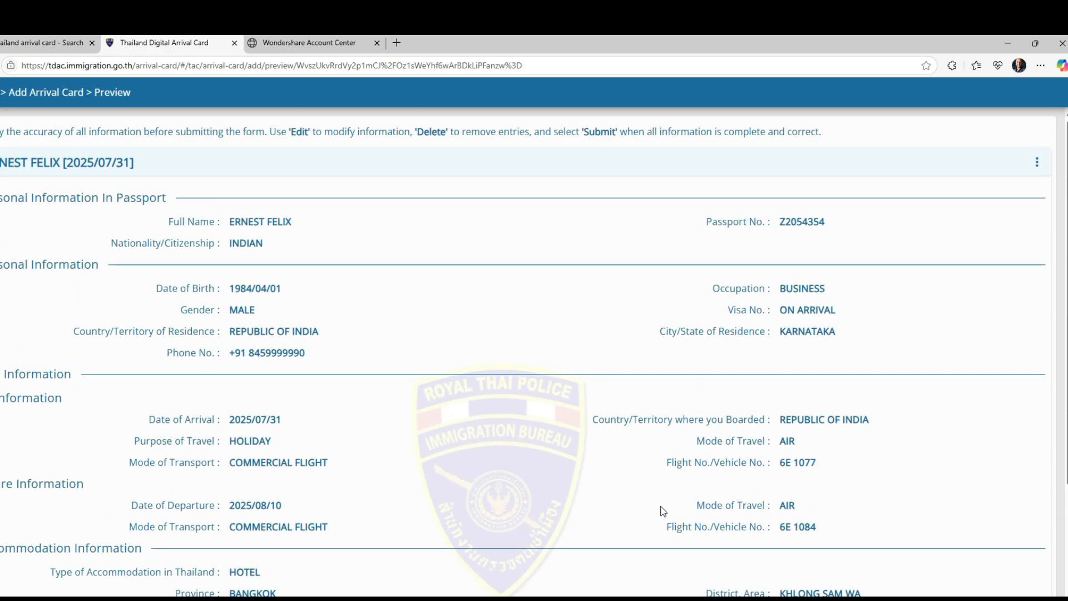
scroll(662, 510, "down", 4)
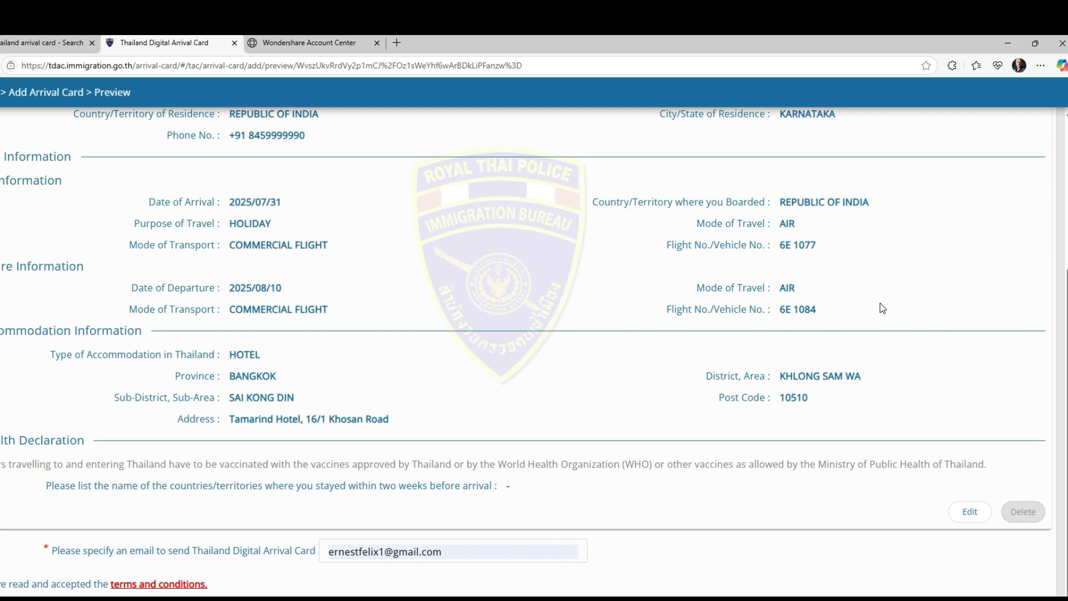
scroll(881, 307, "up", 4)
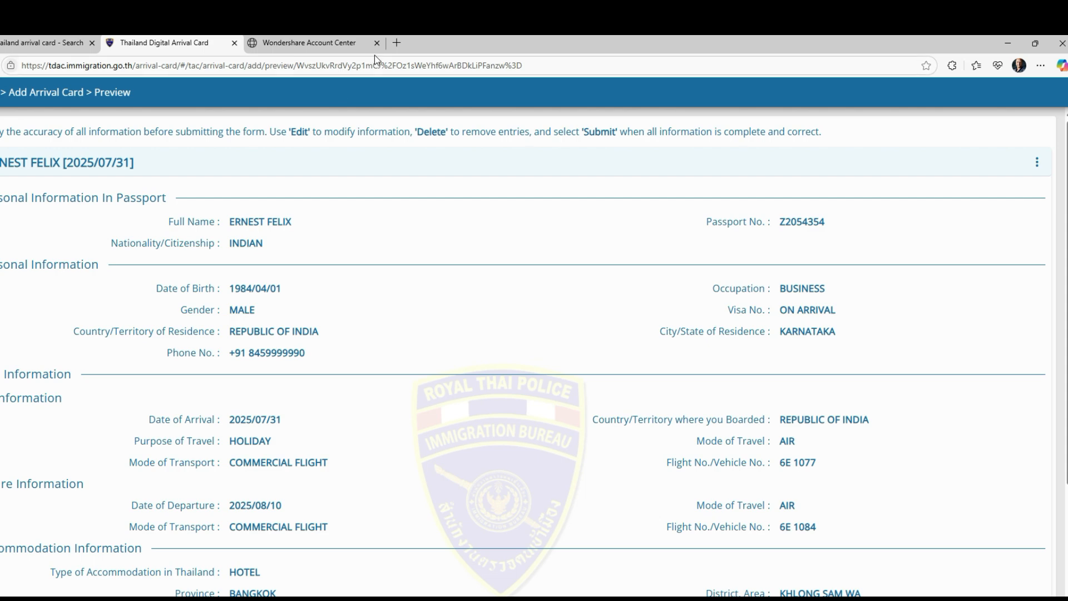